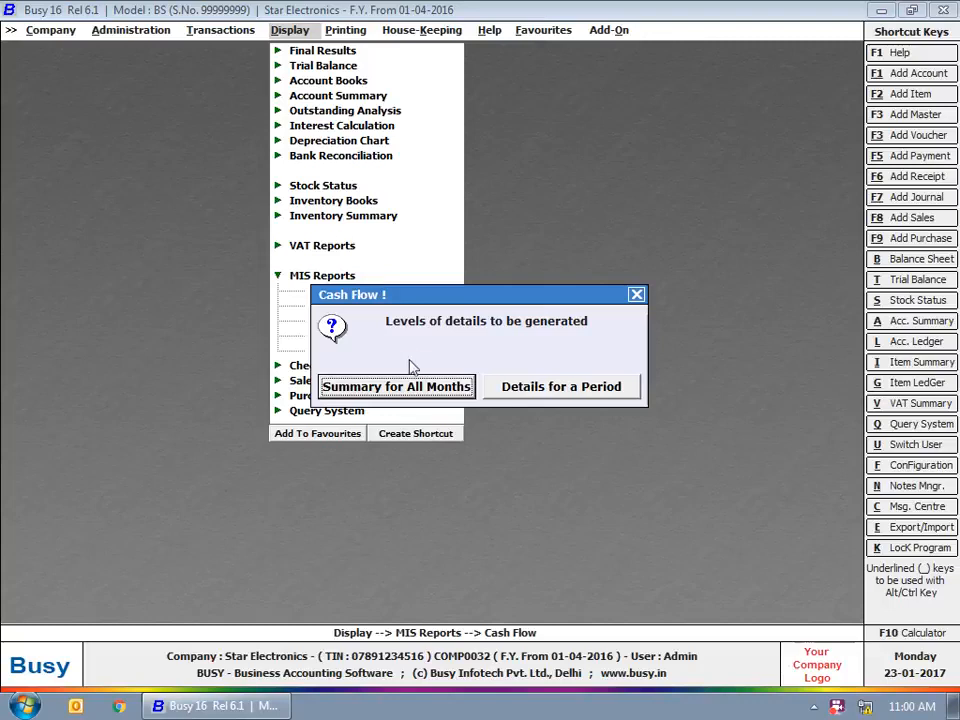
View the April–June Cash Flow details for a period across all voucher series, then close it.
click(623, 400)
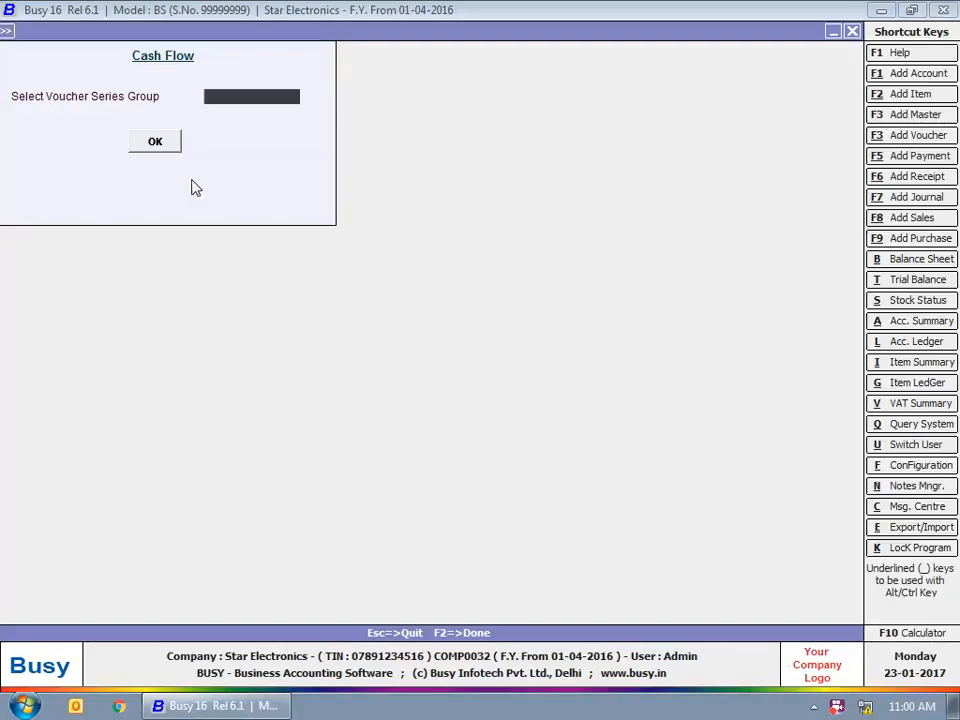
key(Return)
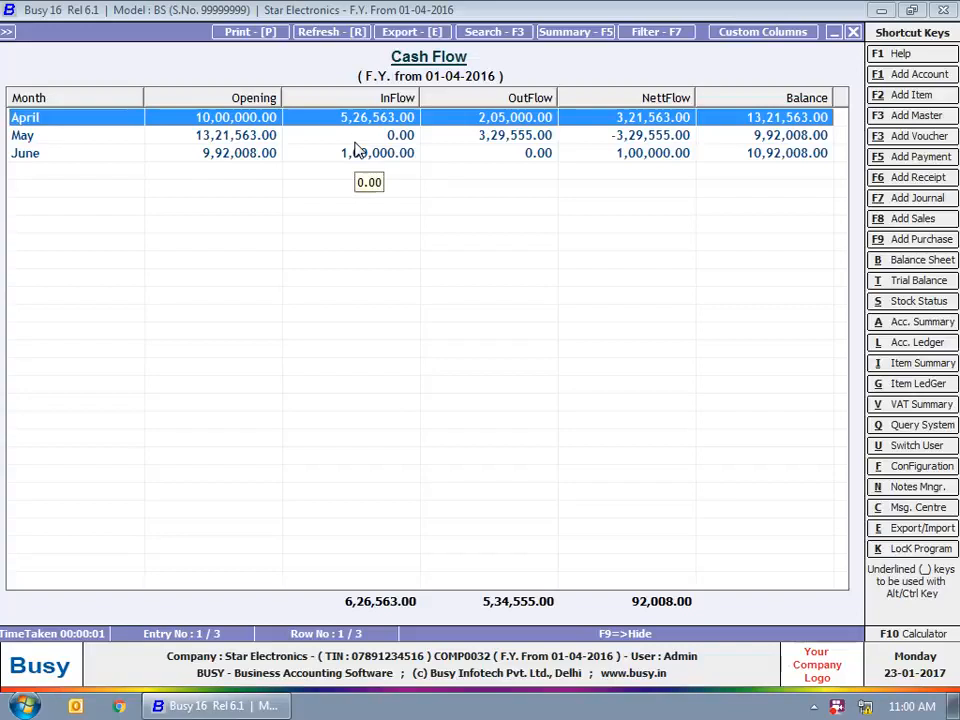
click(857, 33)
key(Escape)
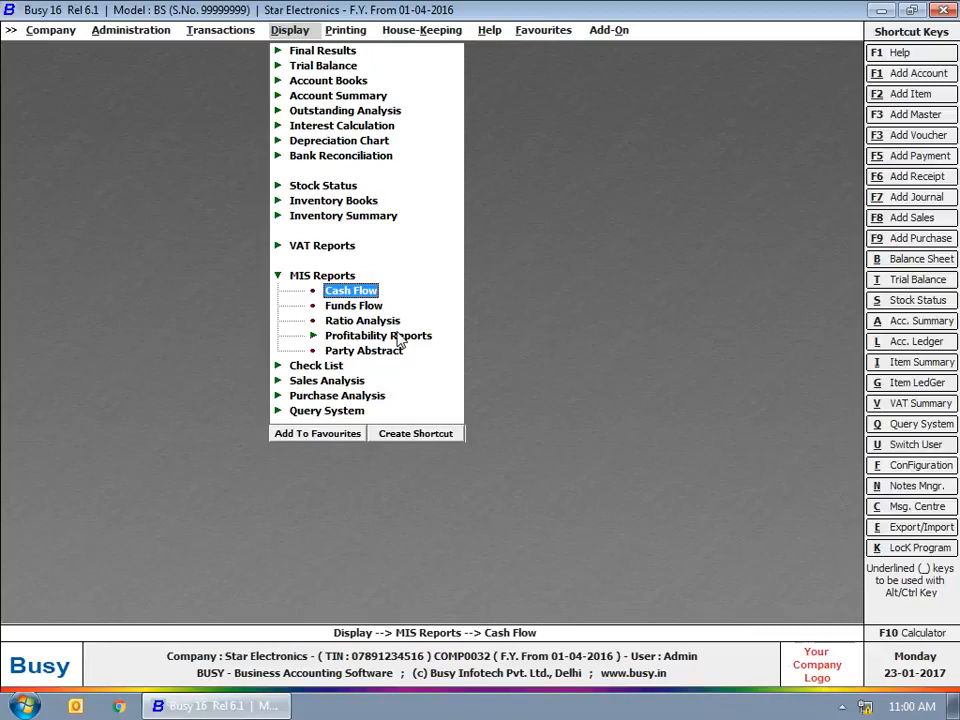
click(362, 306)
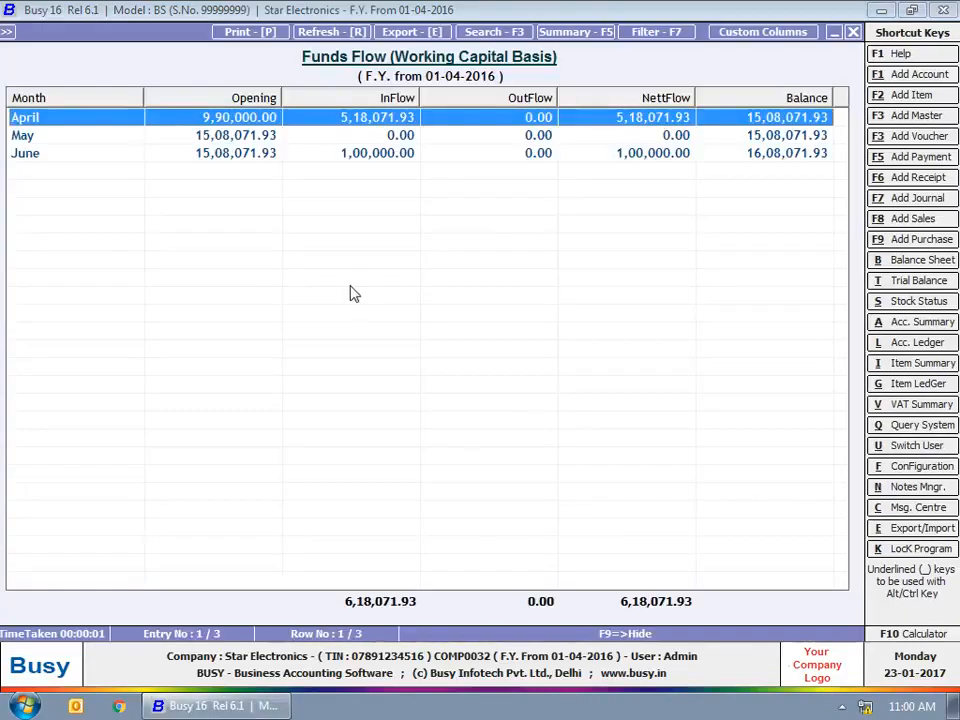
click(853, 32)
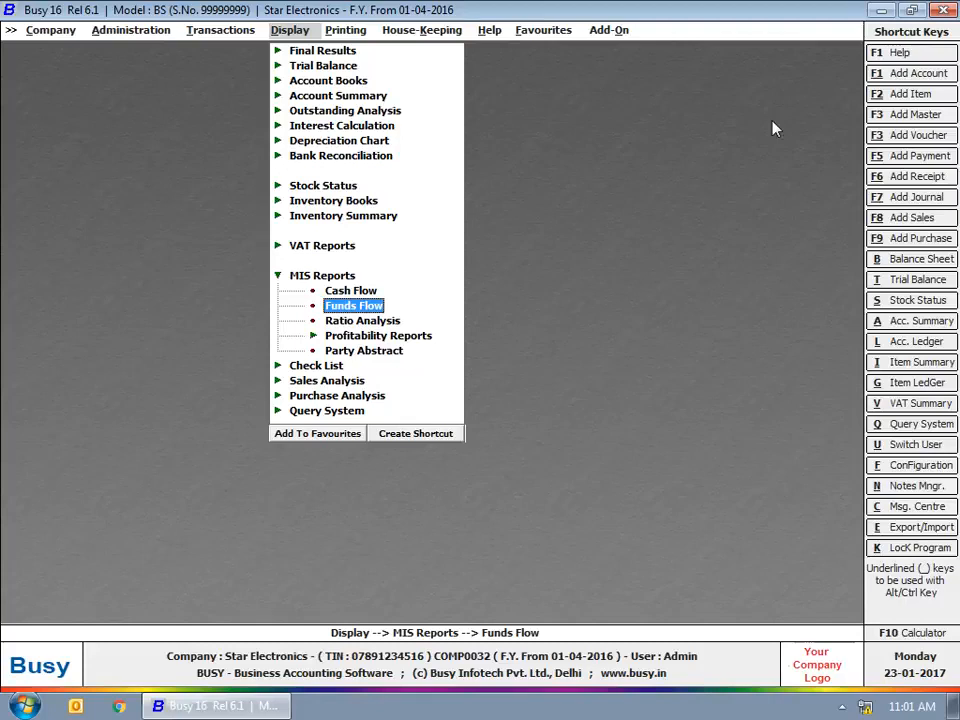
click(376, 322)
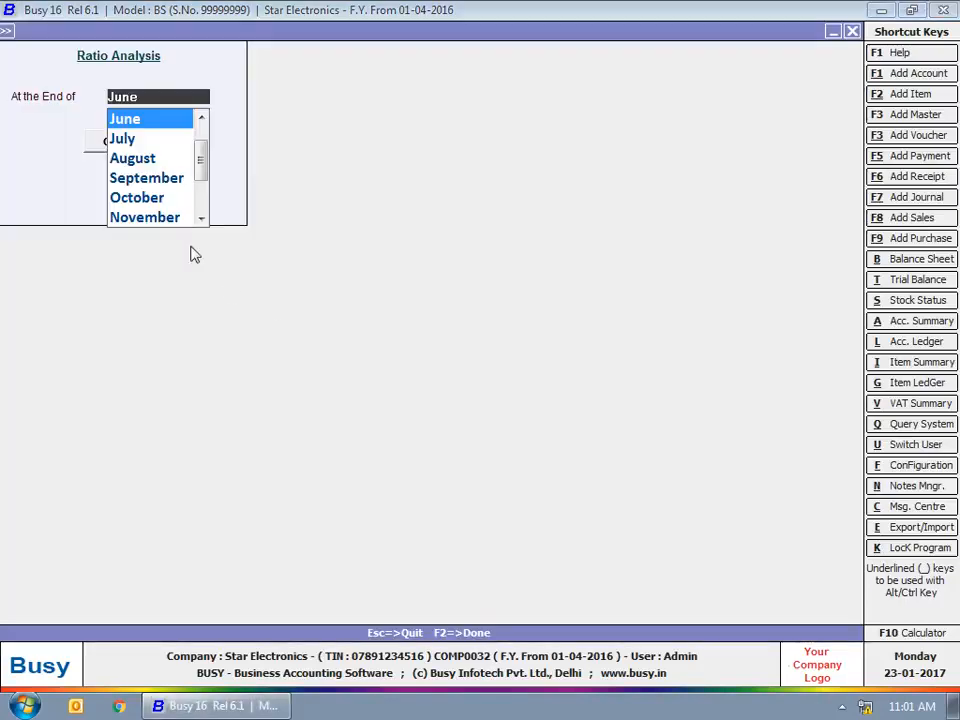
Run Ratio Analysis at the end of April, close it, and expand Profitability Reports.
click(153, 118)
drag(197, 153, 209, 106)
click(163, 120)
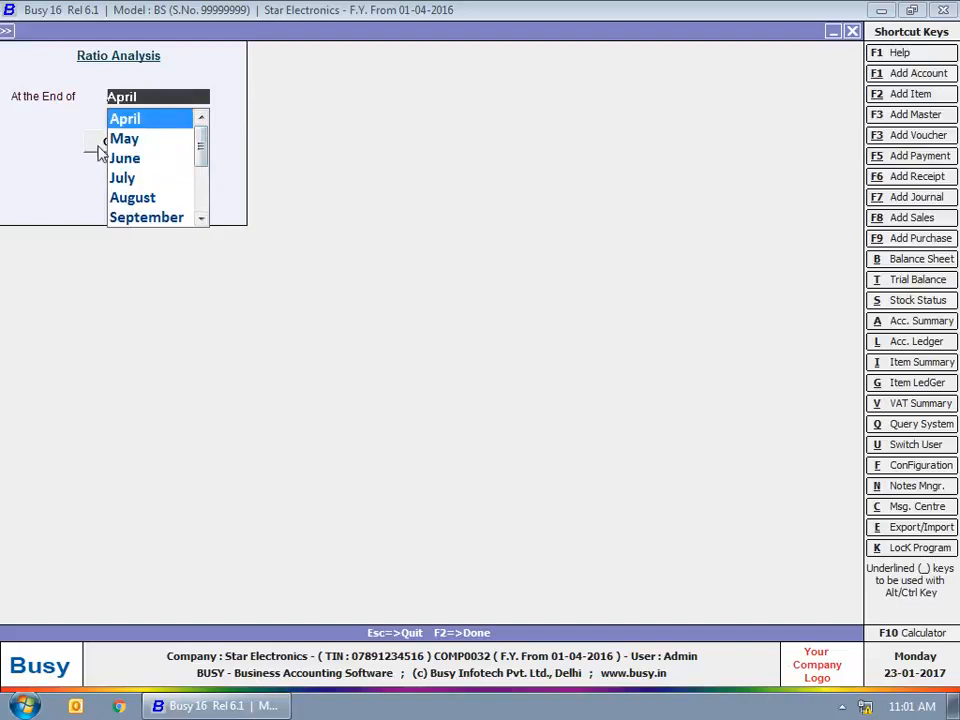
click(96, 146)
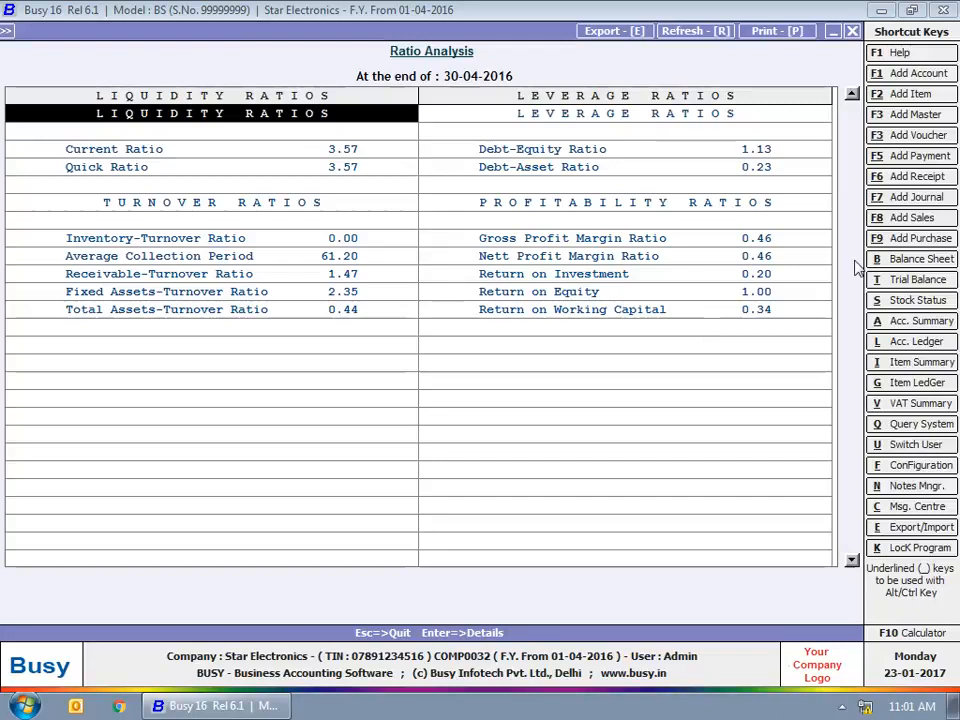
click(851, 31)
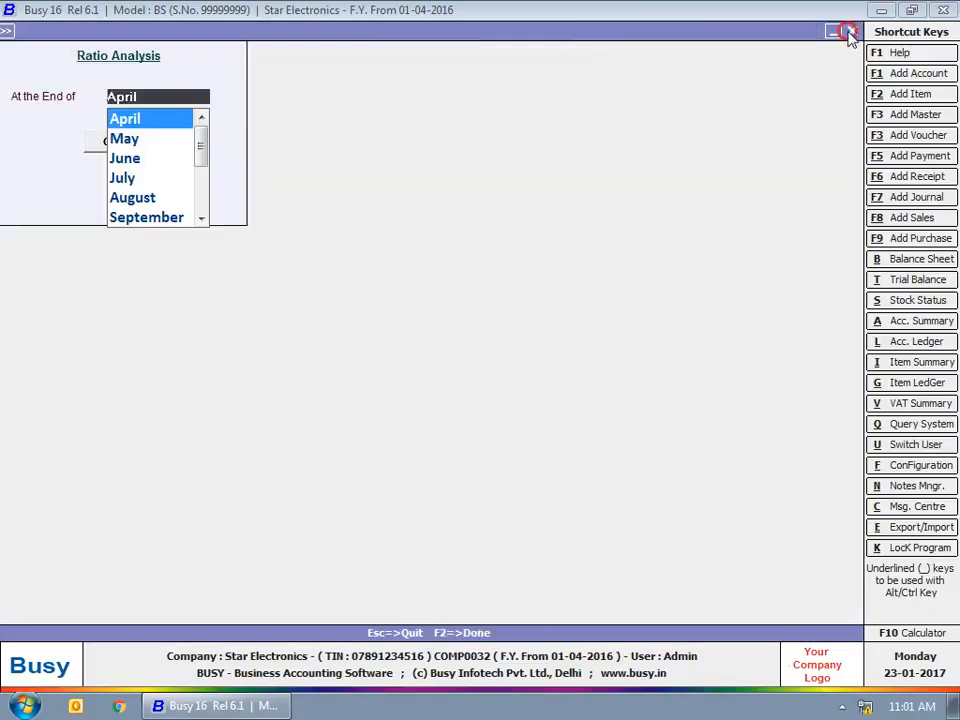
click(851, 31)
click(355, 336)
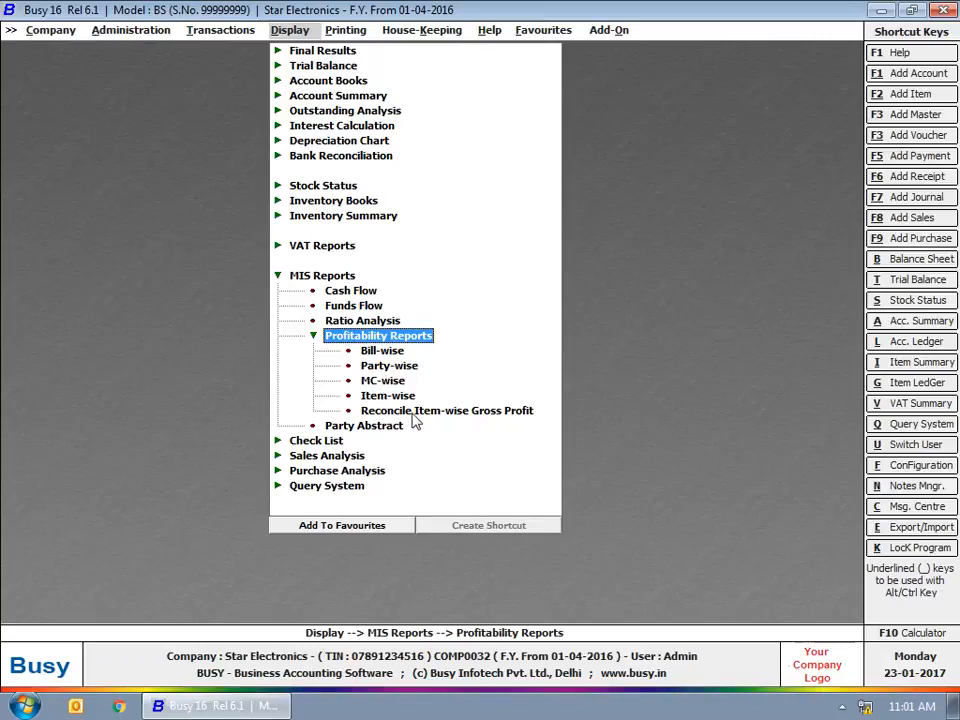
Run the Bill-wise profitability report for the Main series, then close it.
click(394, 355)
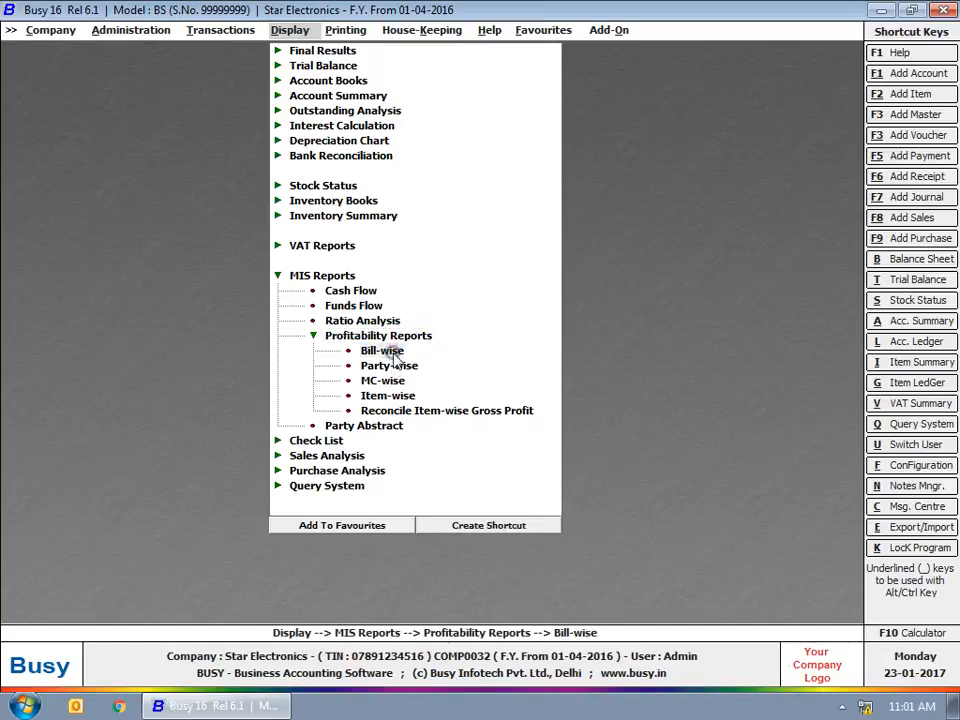
click(394, 355)
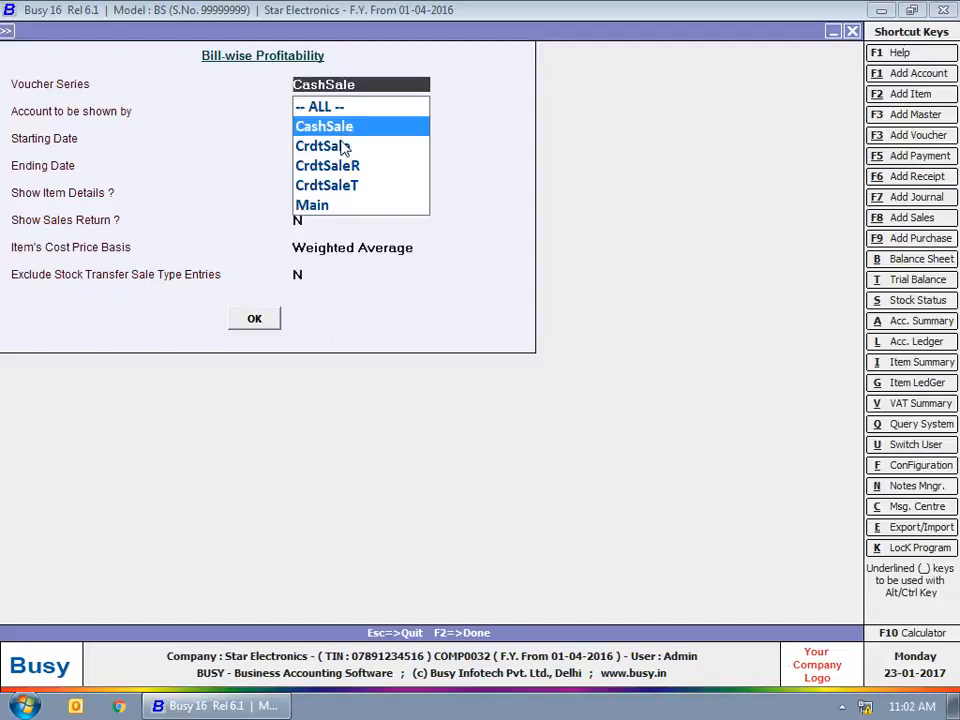
click(312, 205)
click(254, 318)
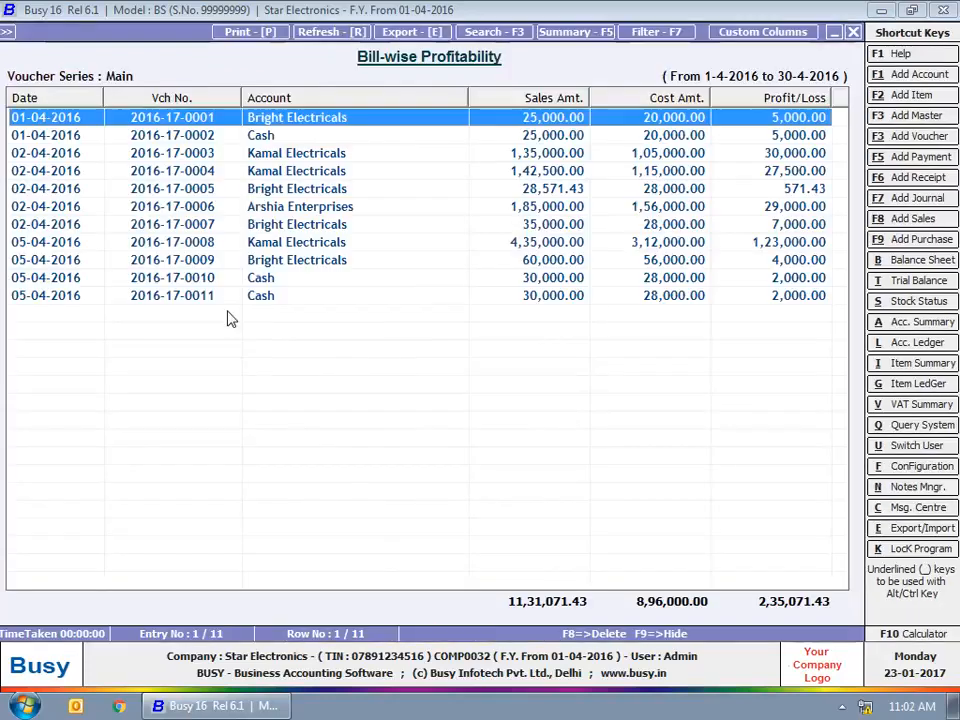
click(853, 32)
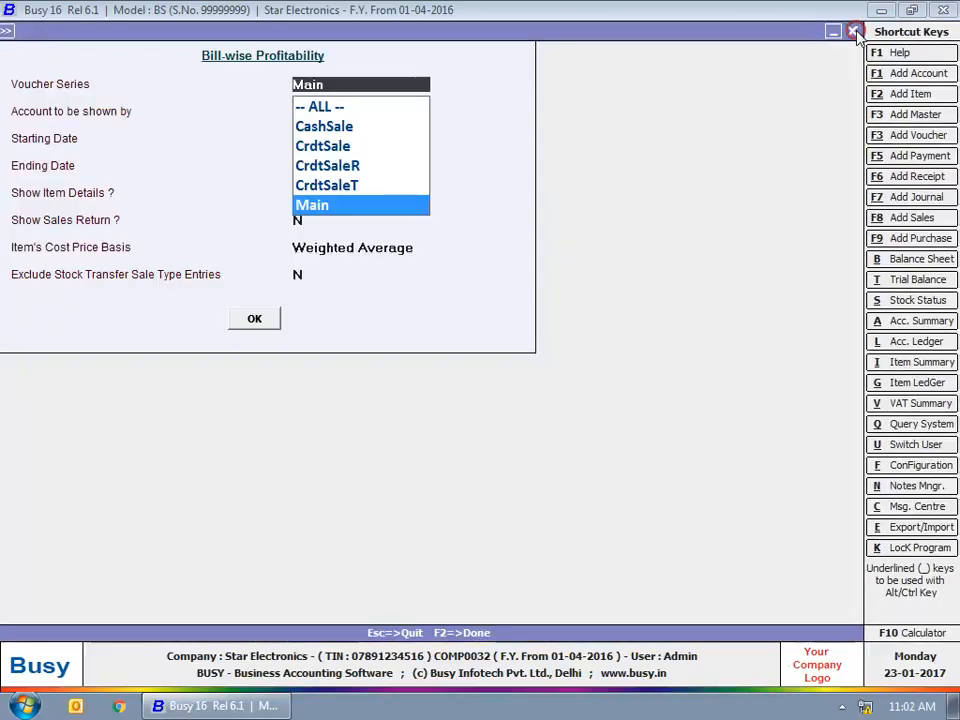
click(855, 33)
click(376, 338)
Show the Customer Party Abstract for Bright Electricals, close it, and expand Check List.
click(387, 351)
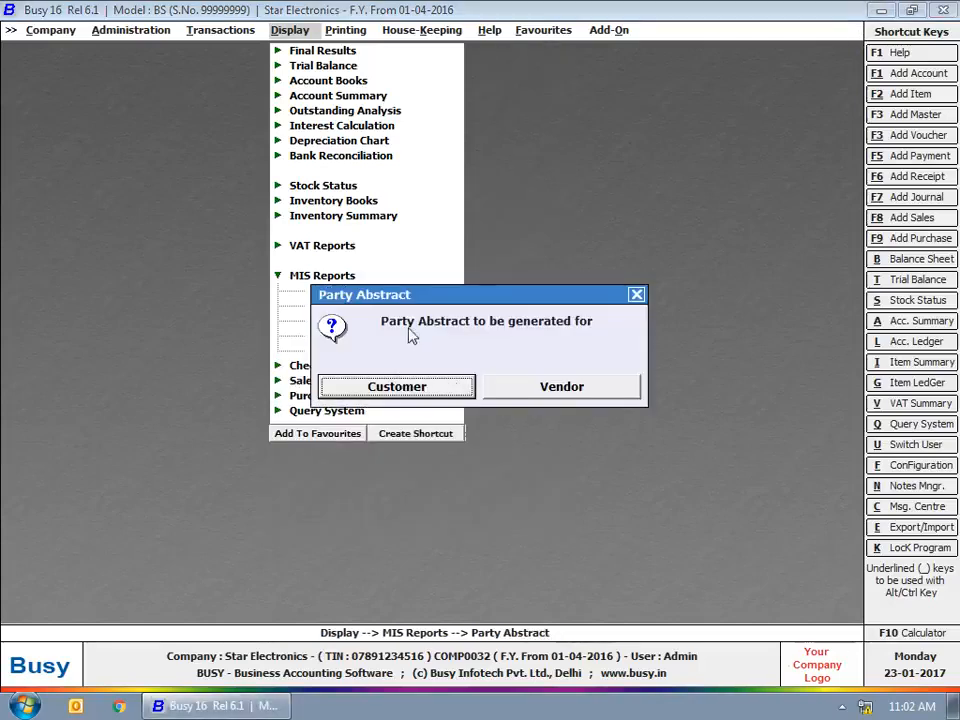
click(424, 390)
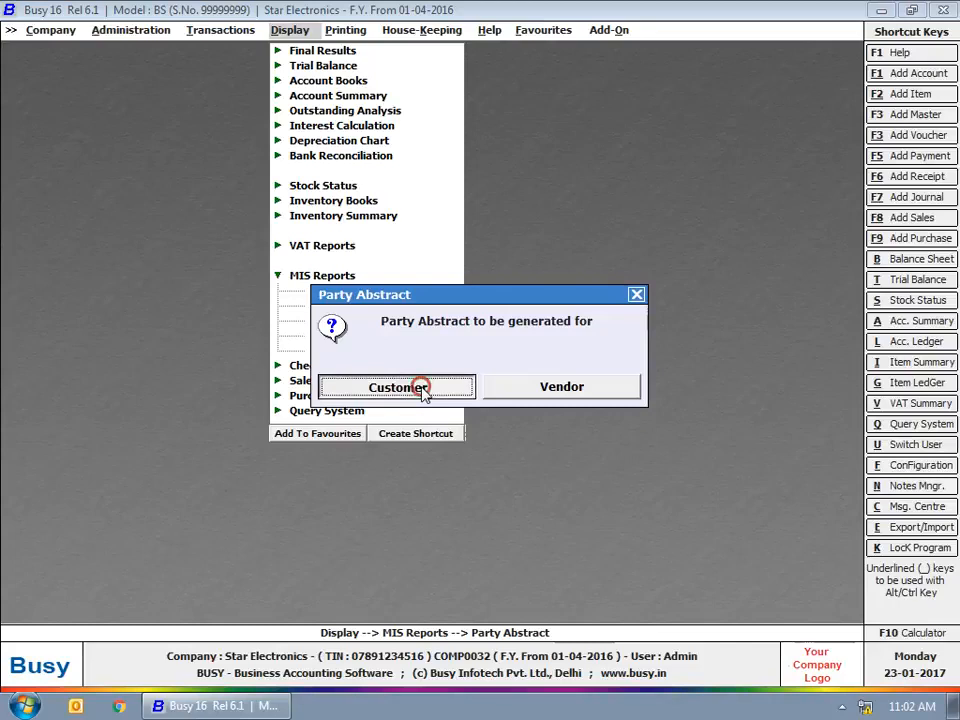
click(405, 384)
text(b)
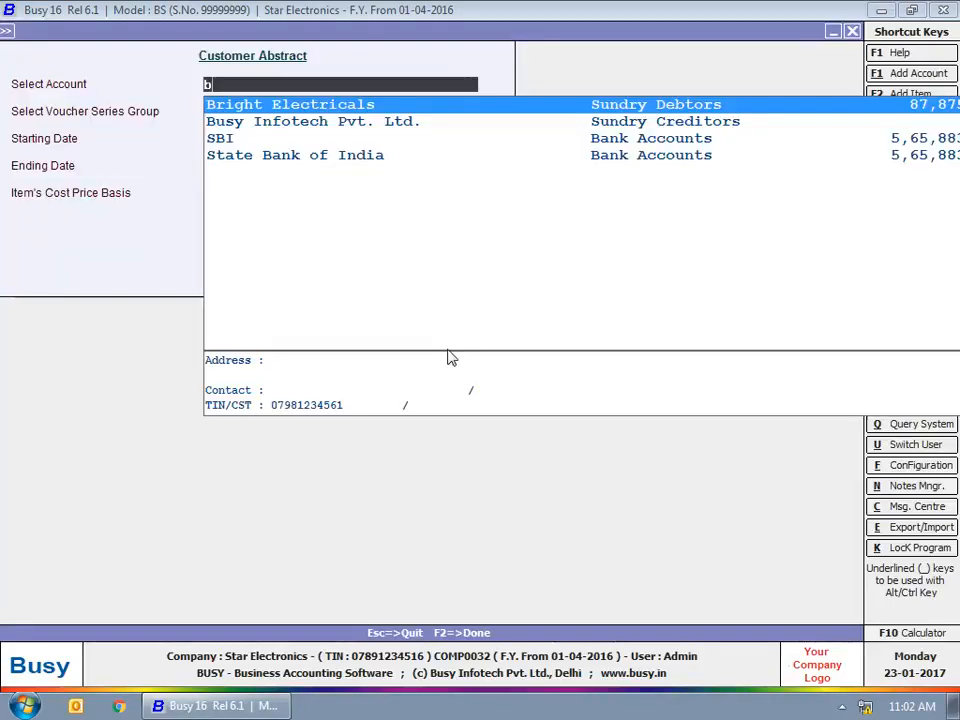
click(369, 101)
click(259, 111)
click(213, 138)
click(245, 236)
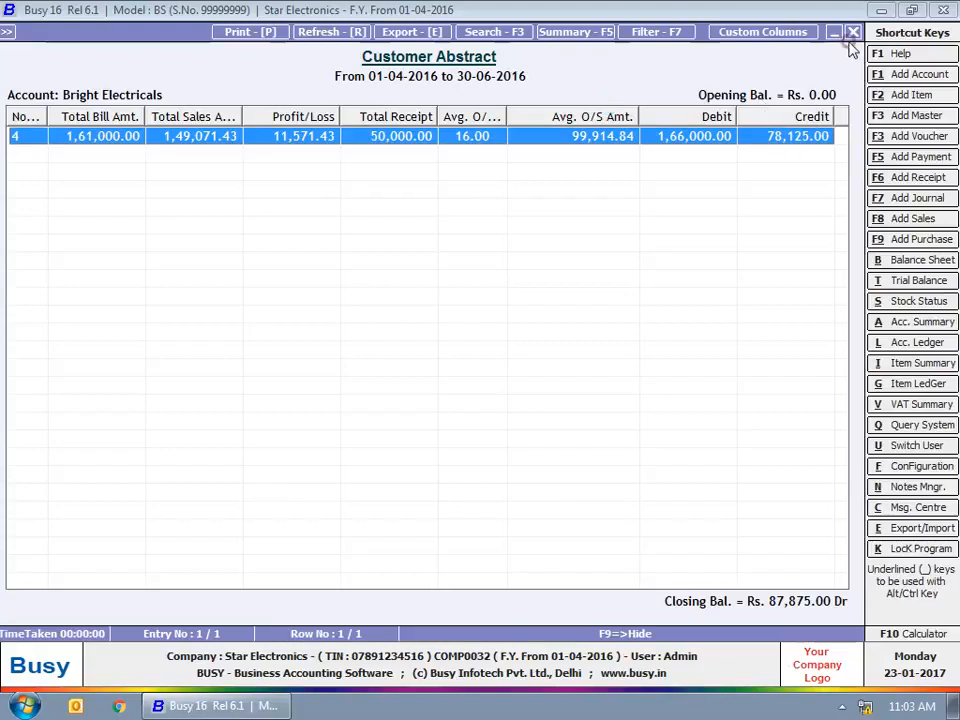
click(853, 32)
click(853, 32)
click(636, 293)
click(636, 293)
click(322, 276)
click(305, 290)
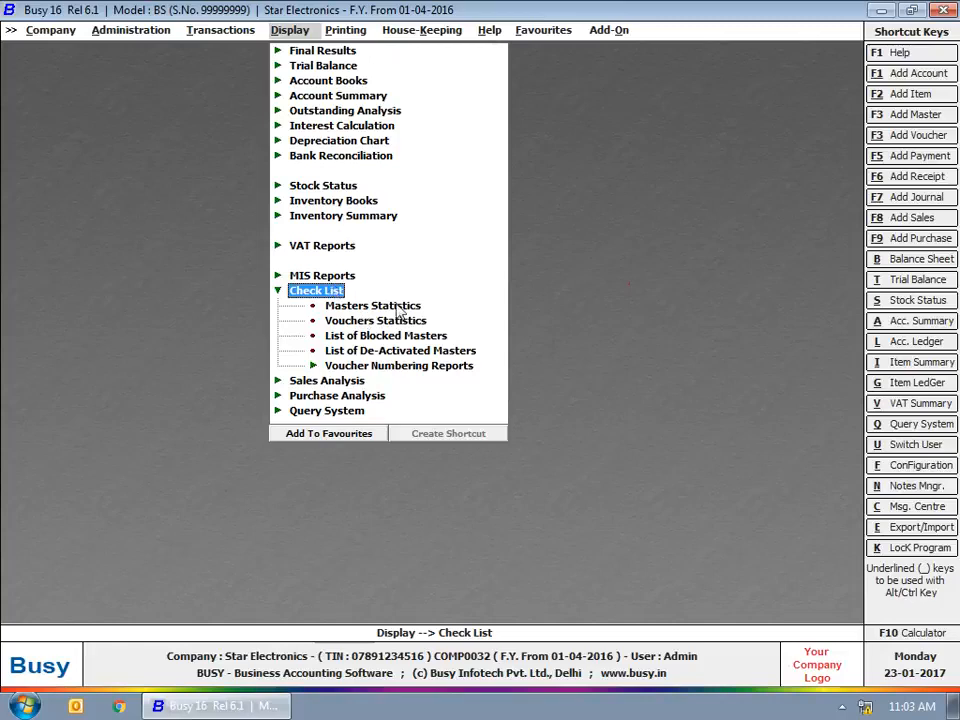
click(392, 306)
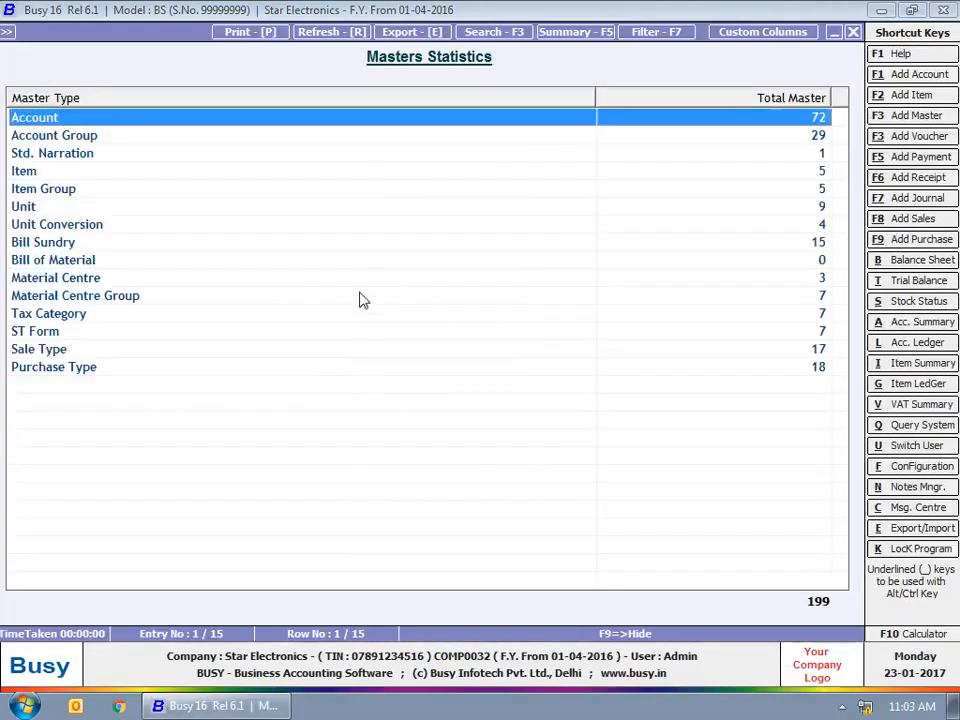
click(852, 31)
click(378, 321)
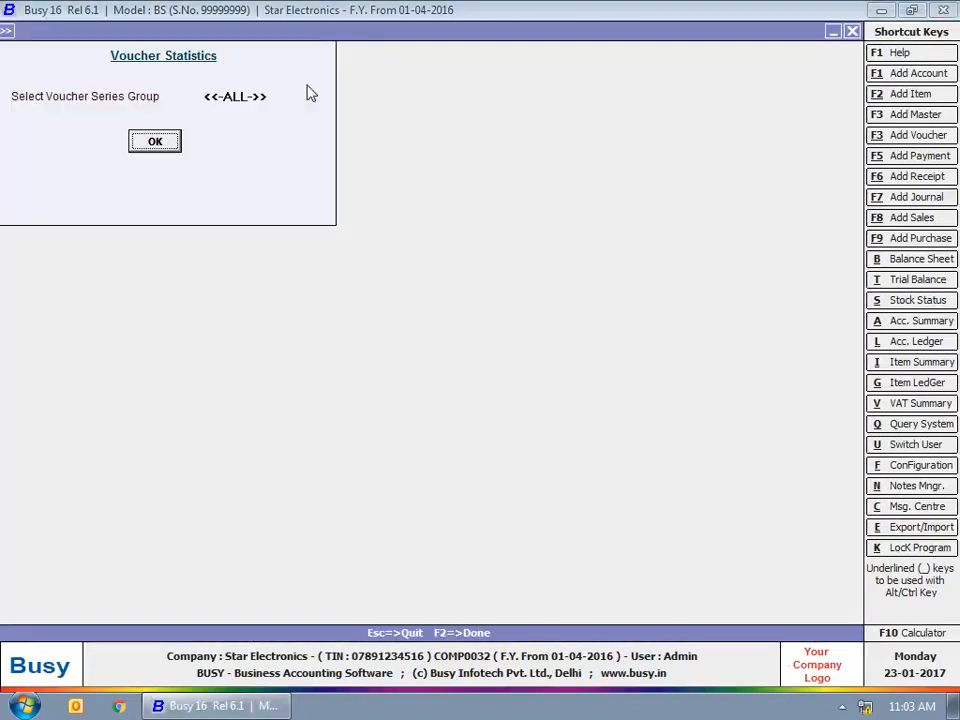
key(Return)
key(Return)
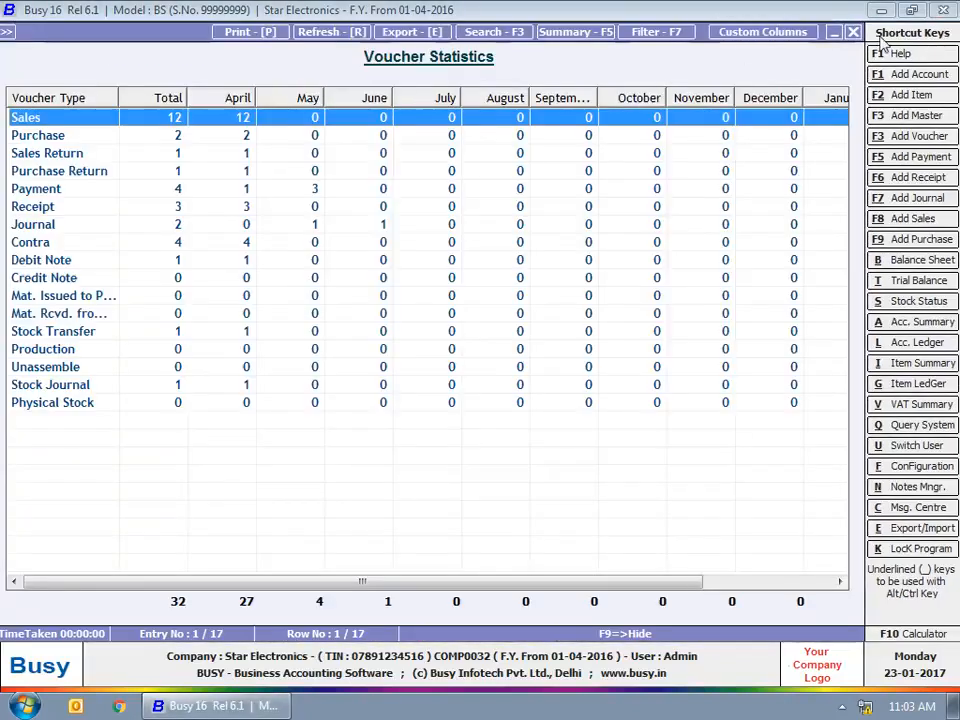
click(852, 32)
click(852, 32)
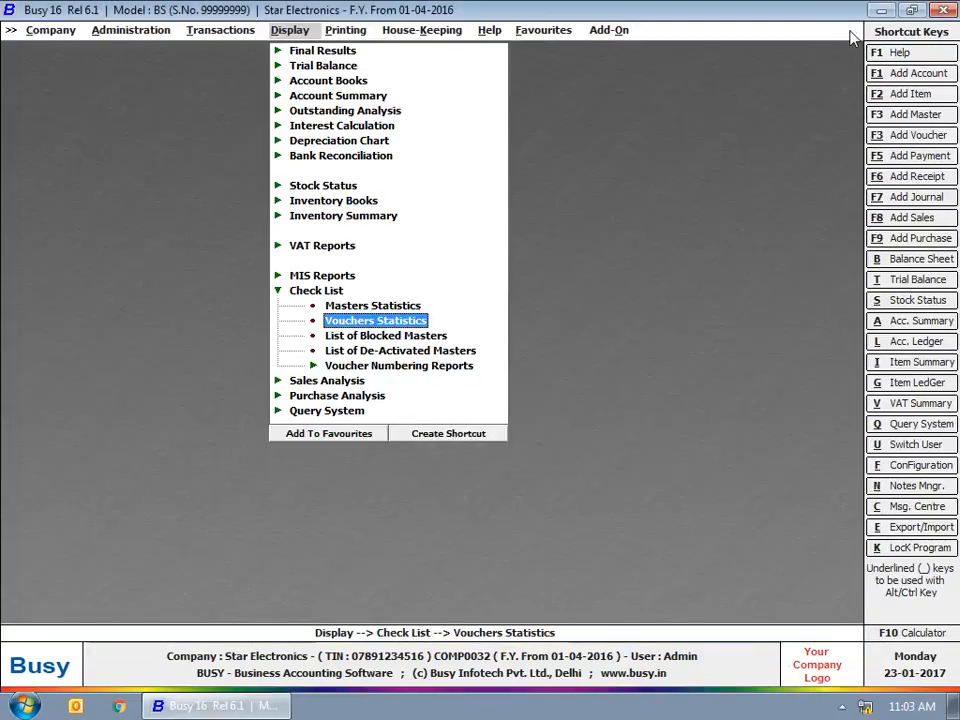
click(363, 366)
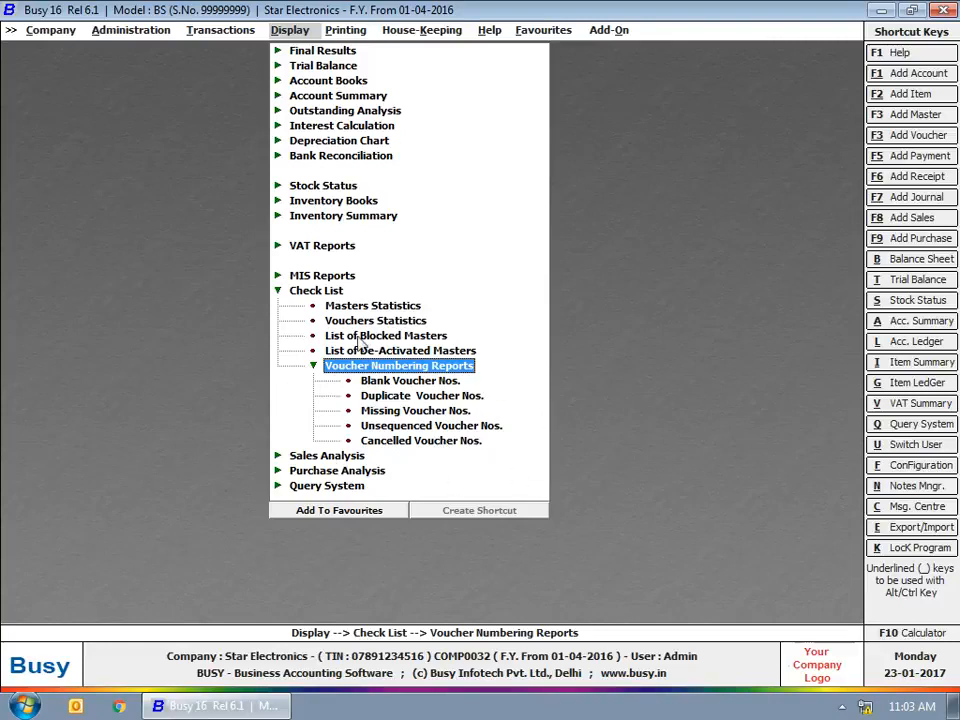
click(350, 369)
click(325, 292)
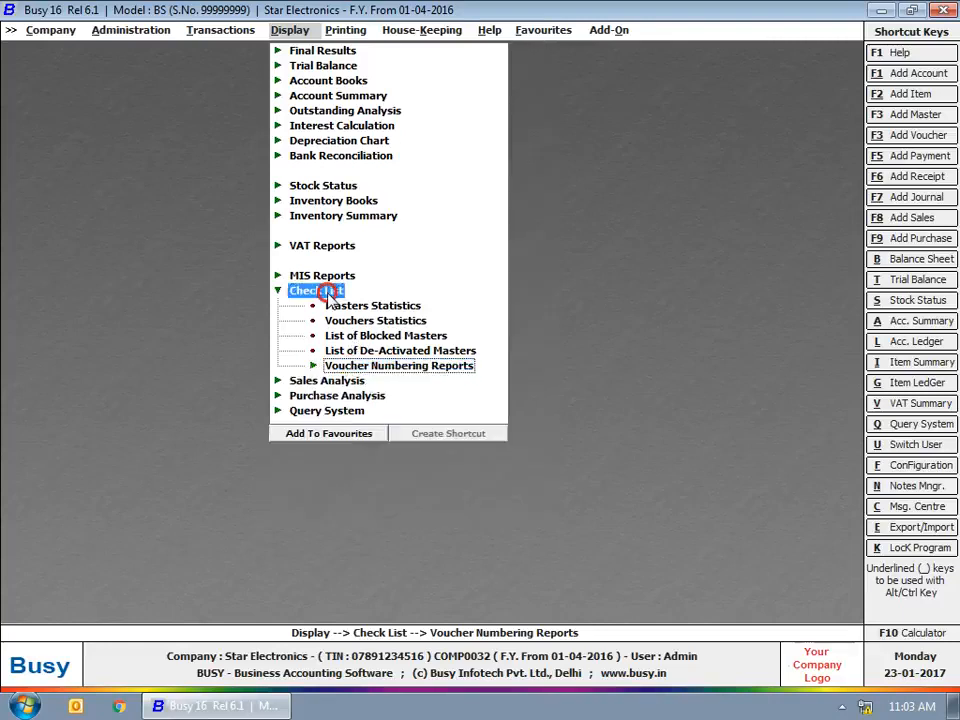
Open Sales Analysis > Item-wise > Standard-Date/Voucher - wise to reach its item-coverage prompt.
click(325, 307)
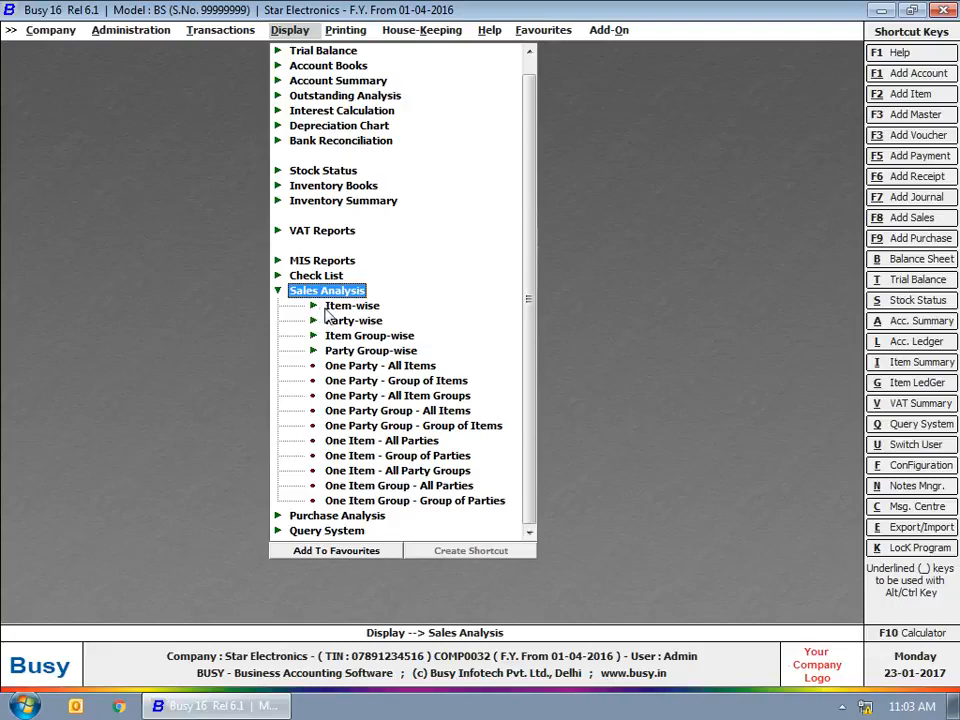
click(348, 311)
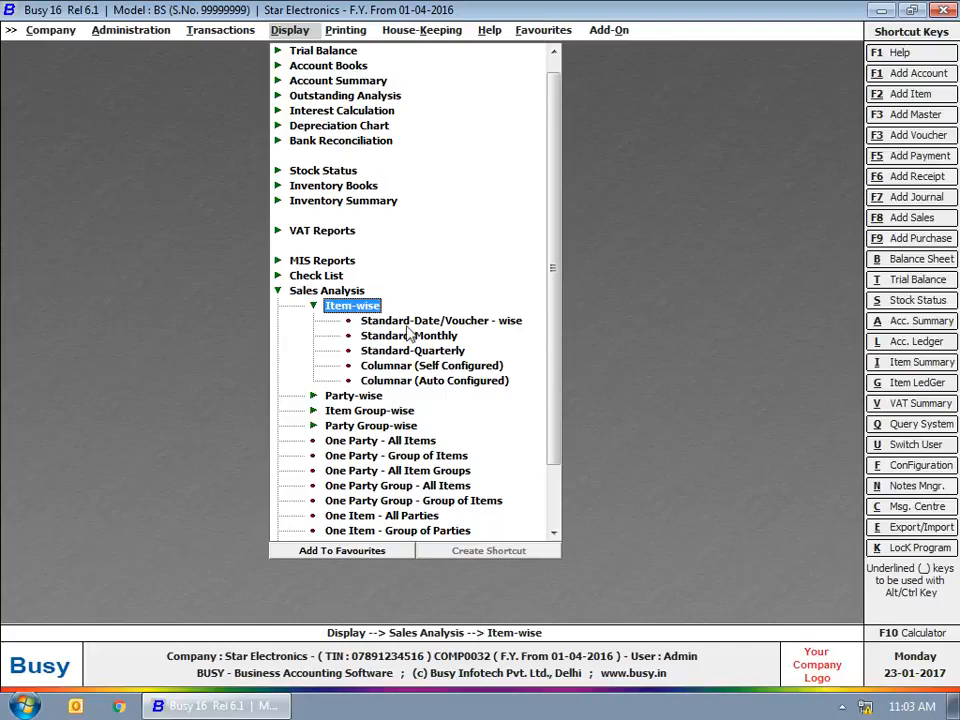
click(409, 319)
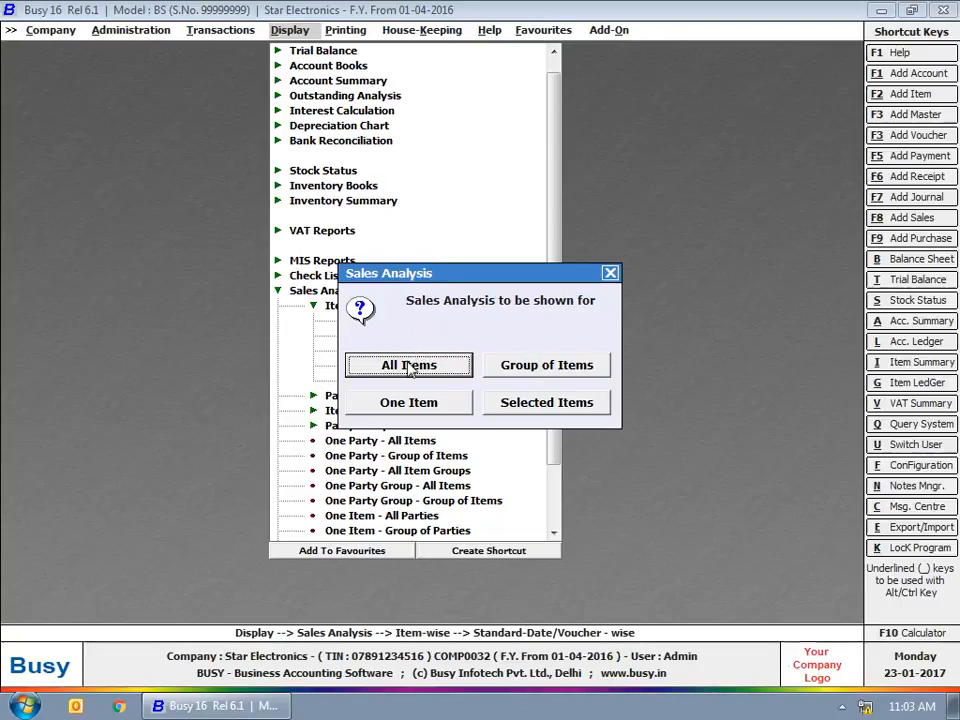
Generate the date-based, all-items Sales Analysis ending 30-04-2016 with Nett Sale column.
click(409, 366)
click(394, 381)
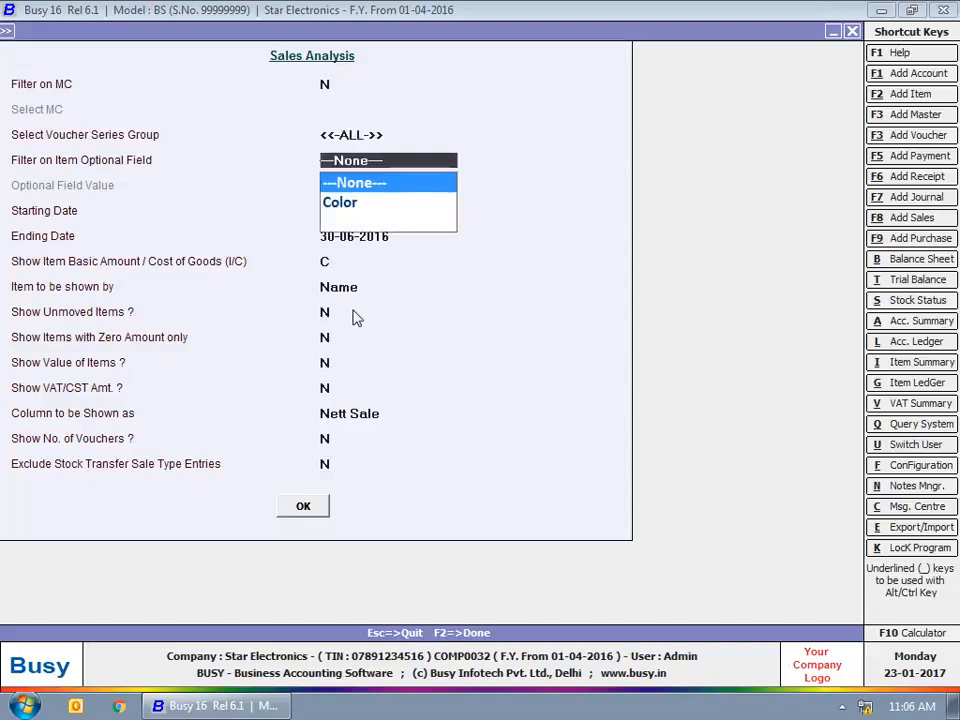
key(Return)
key(Return)
key(Return)
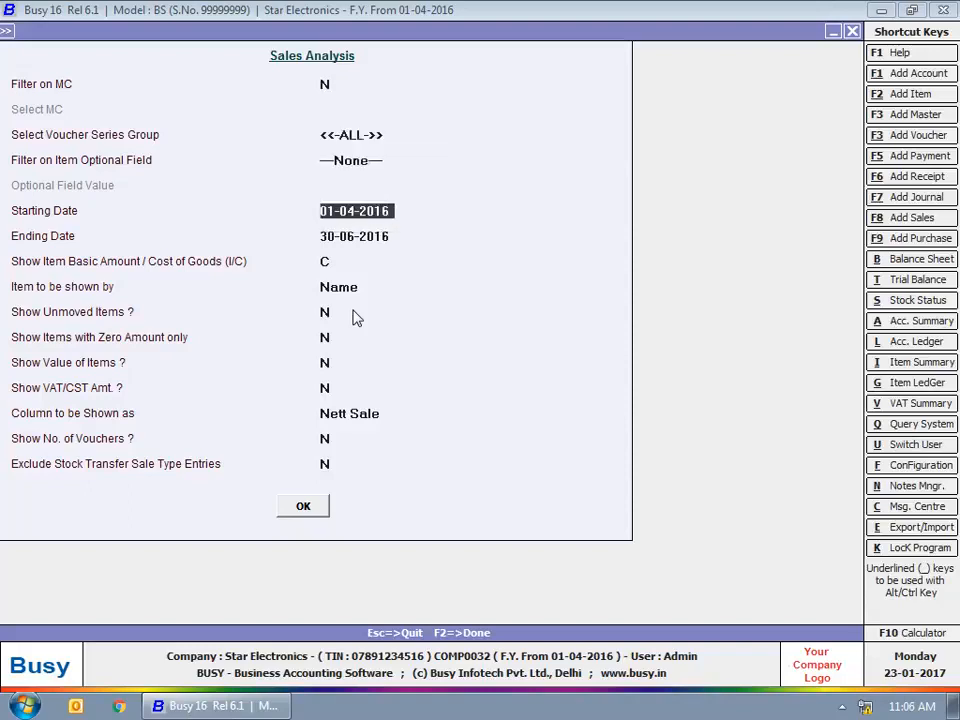
key(Up)
text(30-)
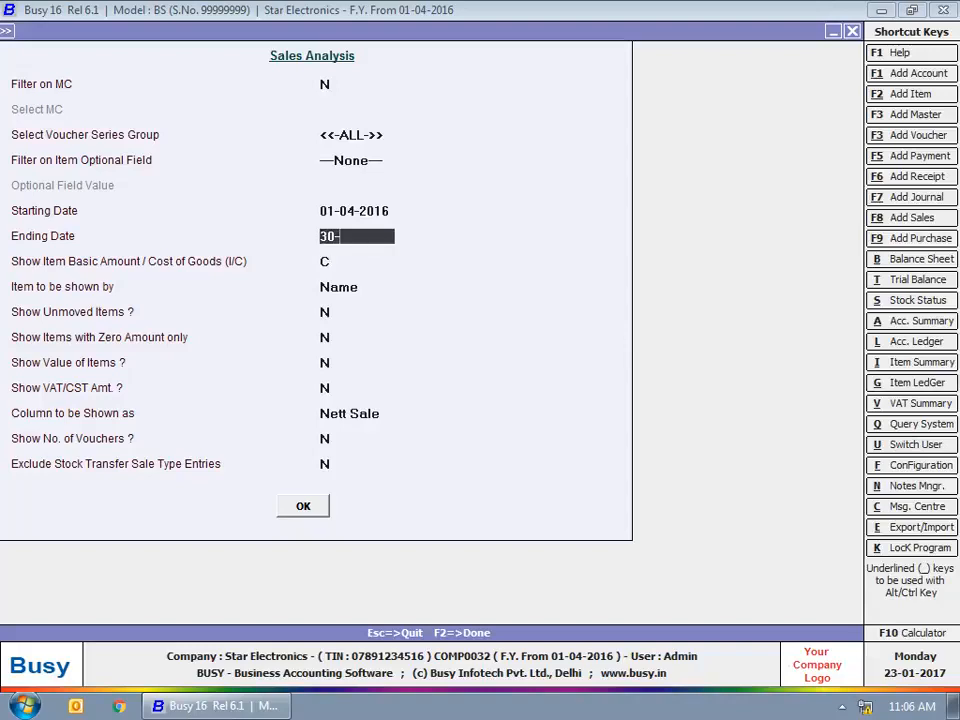
text(04-2016)
key(Return)
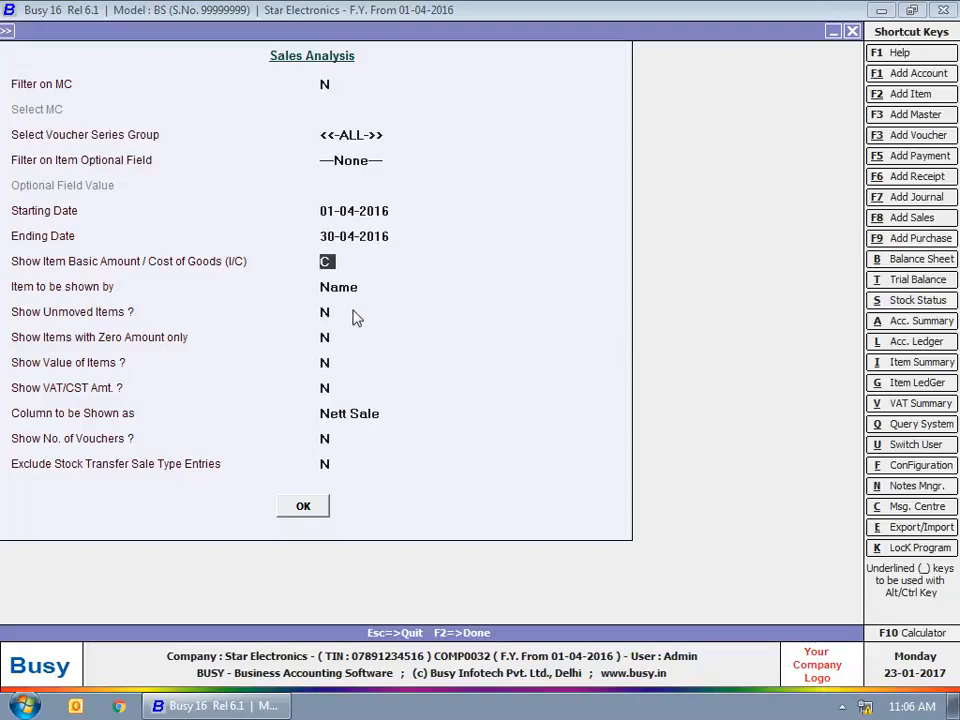
key(Return)
key(Return)
key(Return)
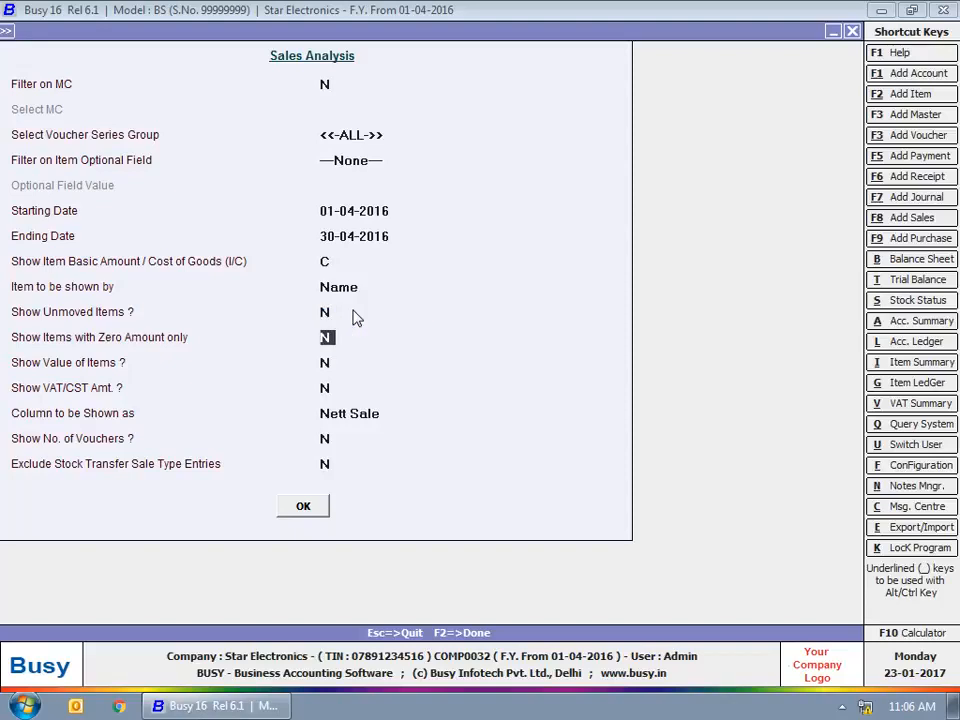
key(Return)
key(Return)
key(Return)
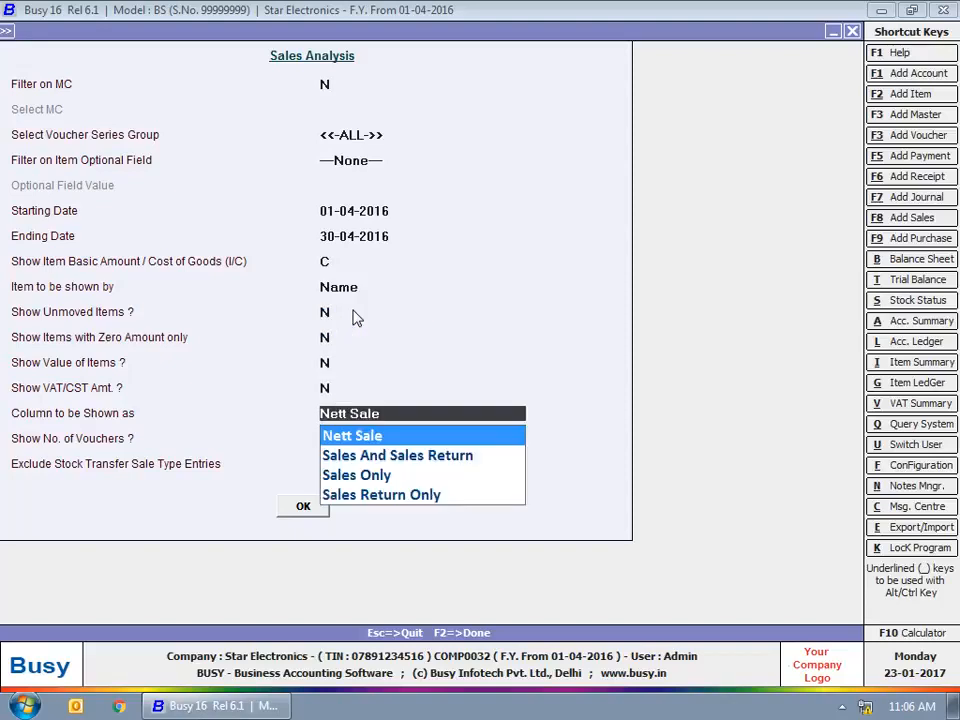
key(Down)
key(Down)
key(Down)
key(Up)
key(Up)
key(Up)
key(Return)
key(Return)
key(Return)
key(Return)
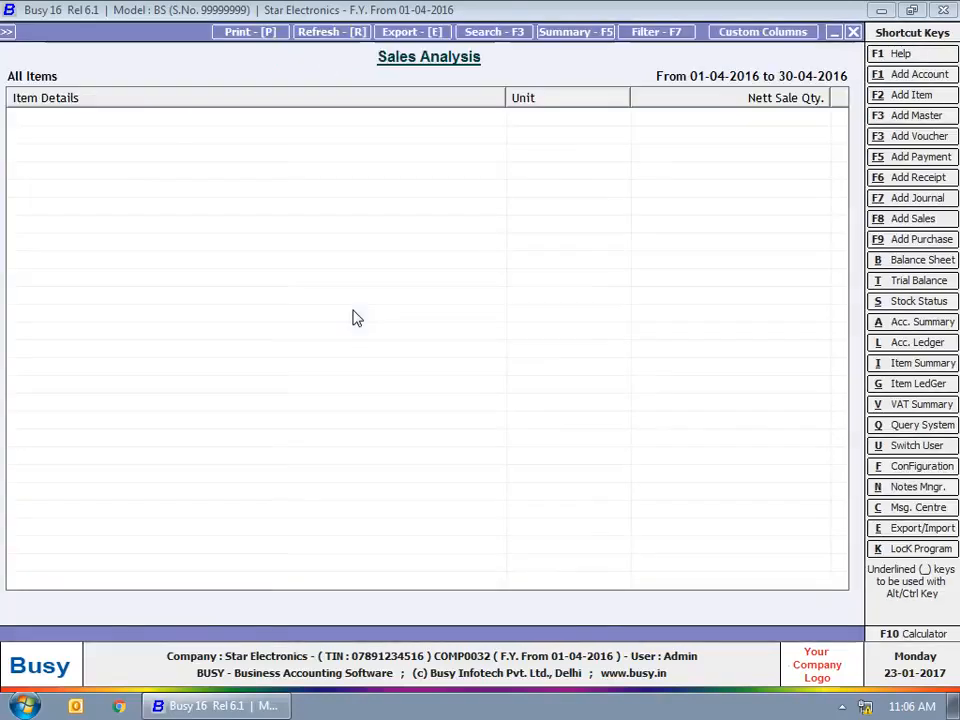
Close the Sales Analysis report and its dialogs, collapsing the Item-wise options.
click(857, 33)
key(Escape)
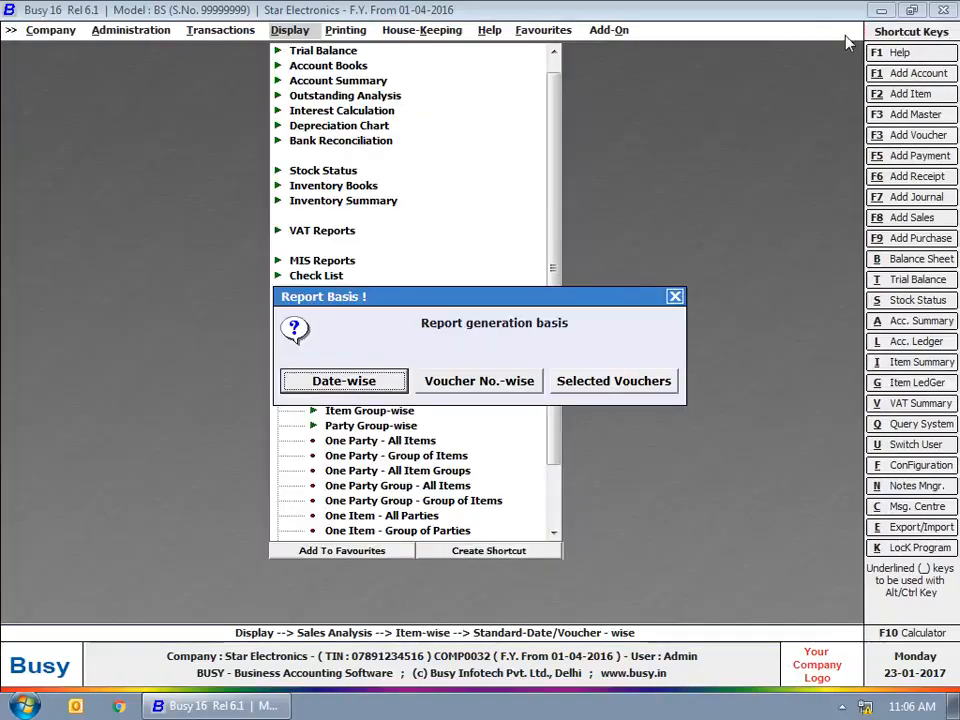
click(676, 297)
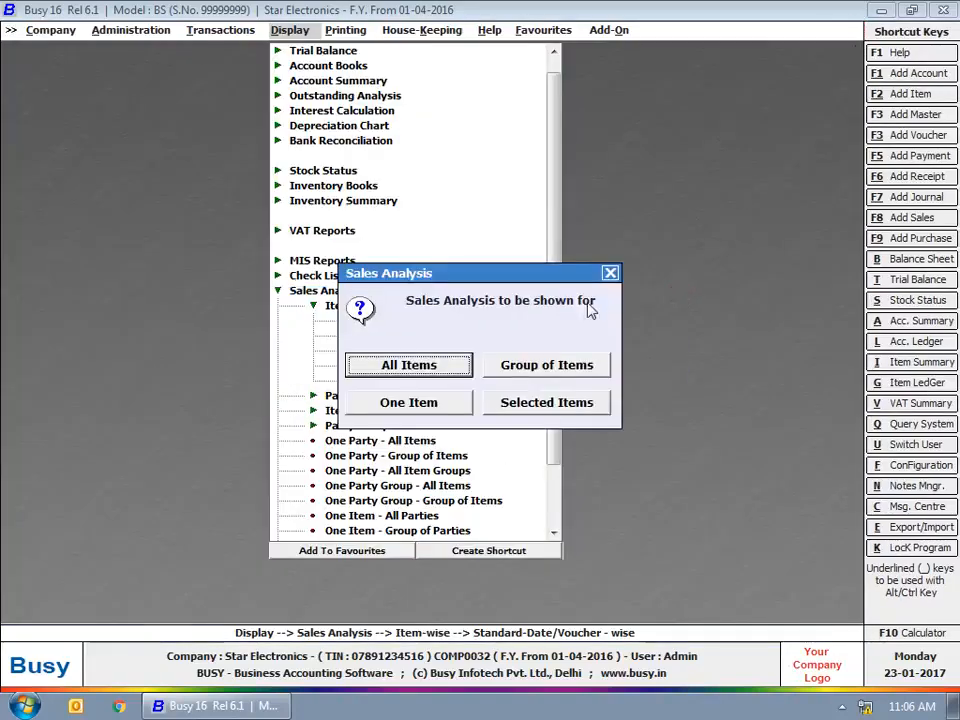
click(614, 274)
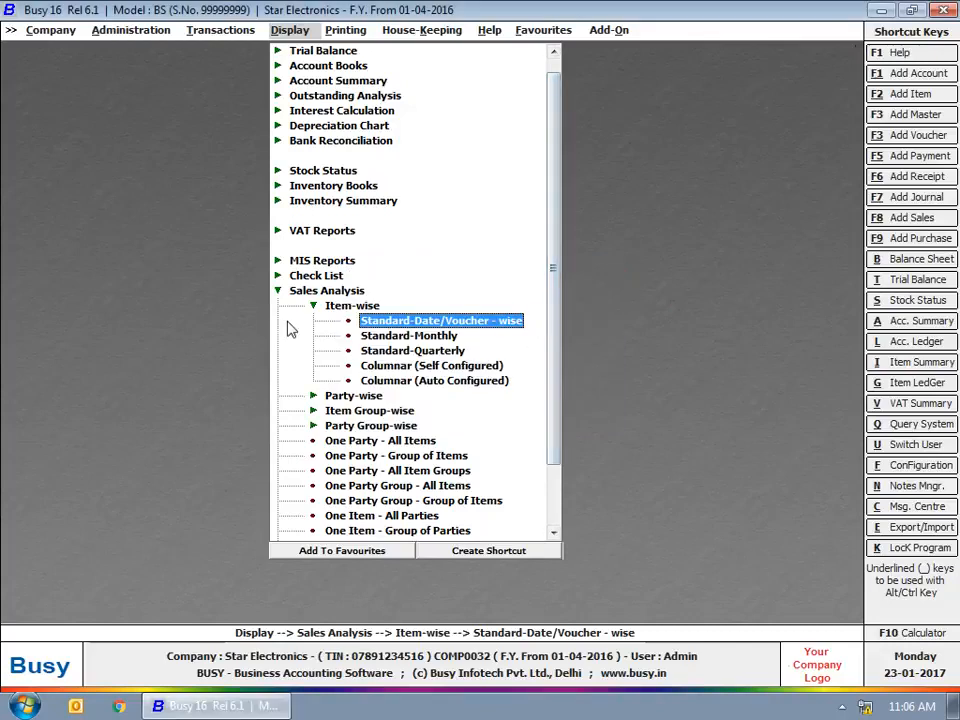
click(324, 305)
click(319, 304)
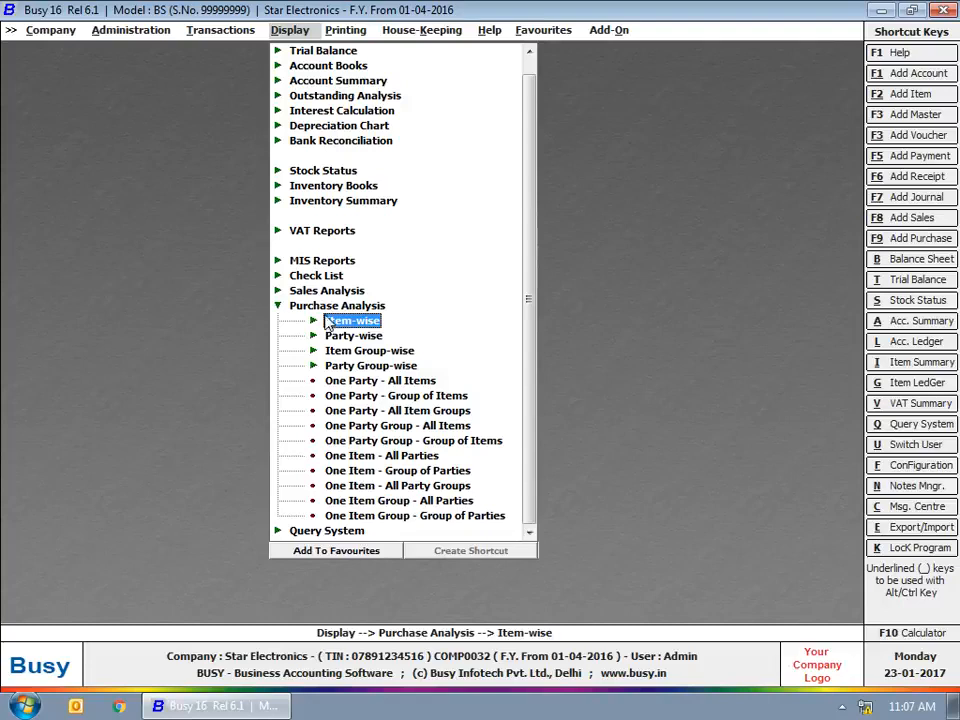
Collapse Purchase Analysis and expand the Query System list.
click(326, 307)
click(324, 336)
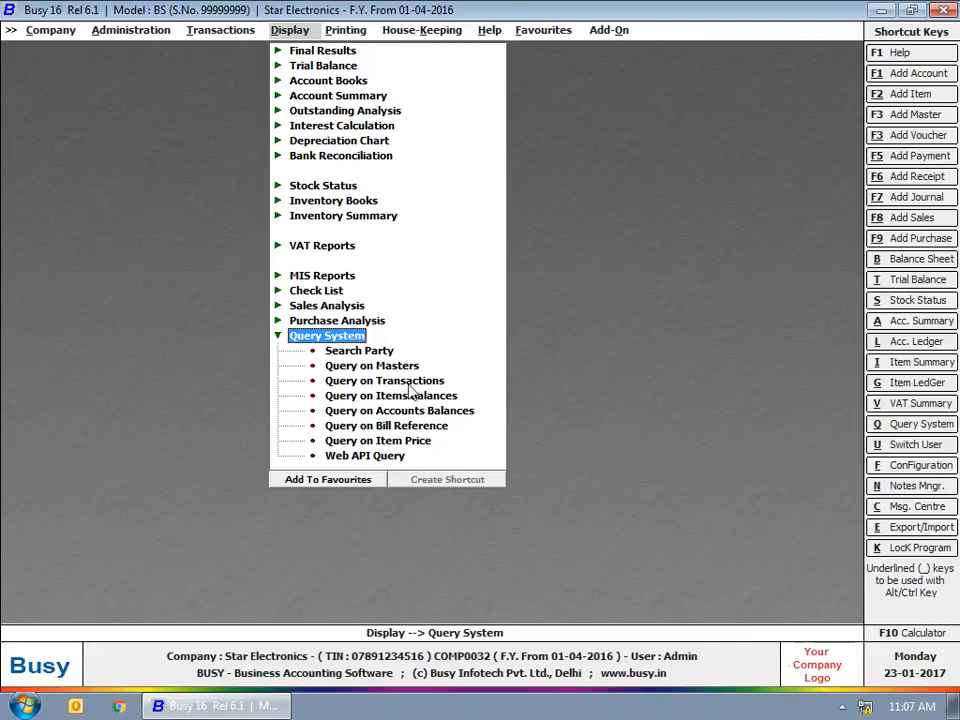
click(388, 350)
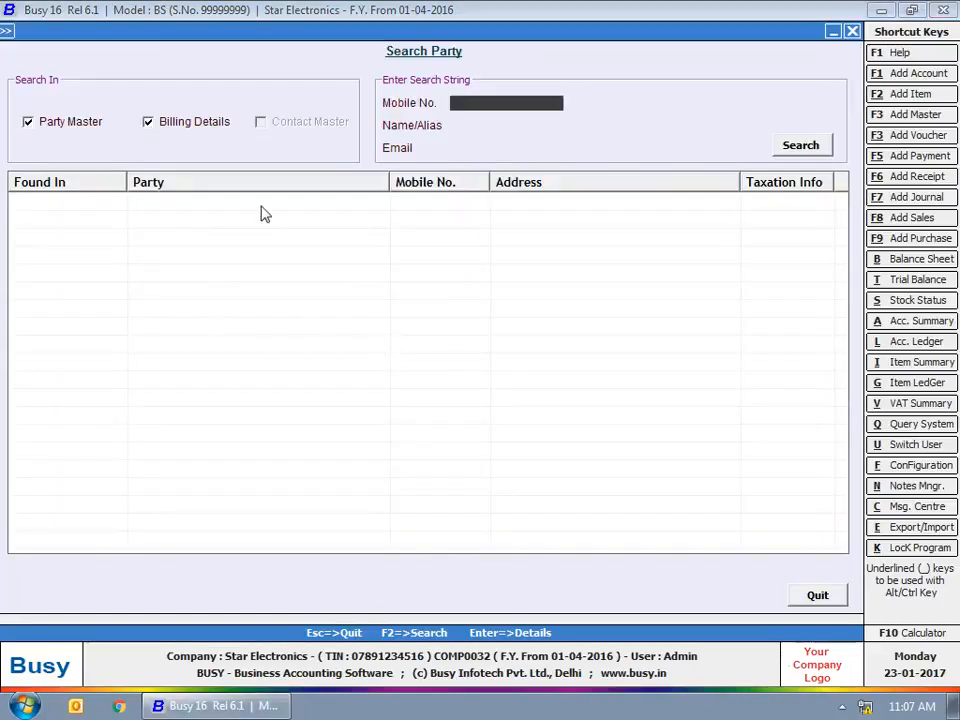
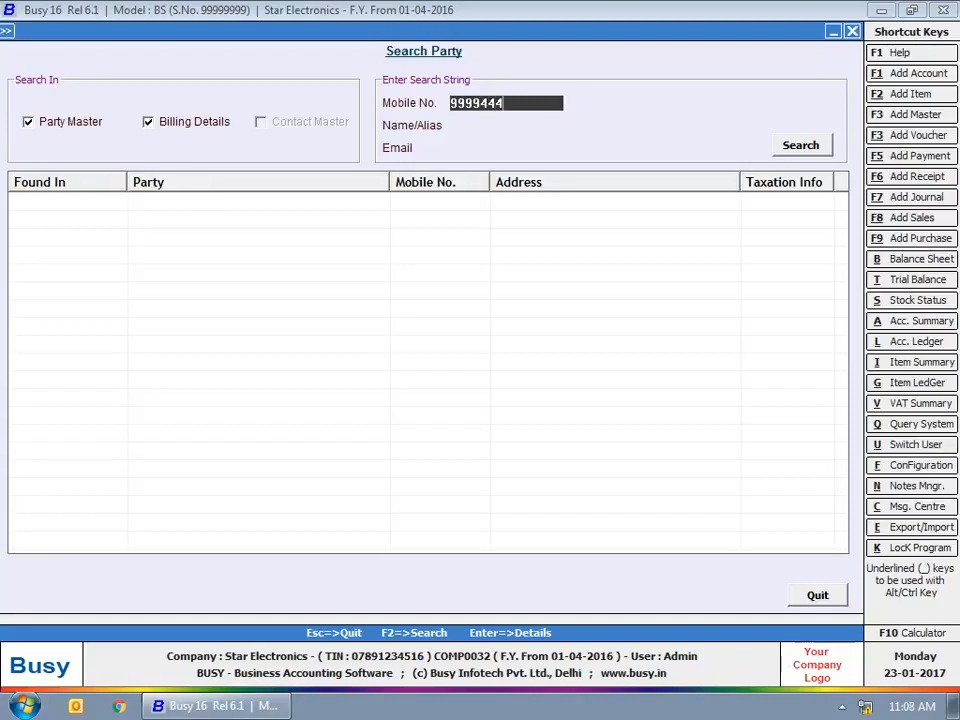
key(Return)
key(Return)
key(Return)
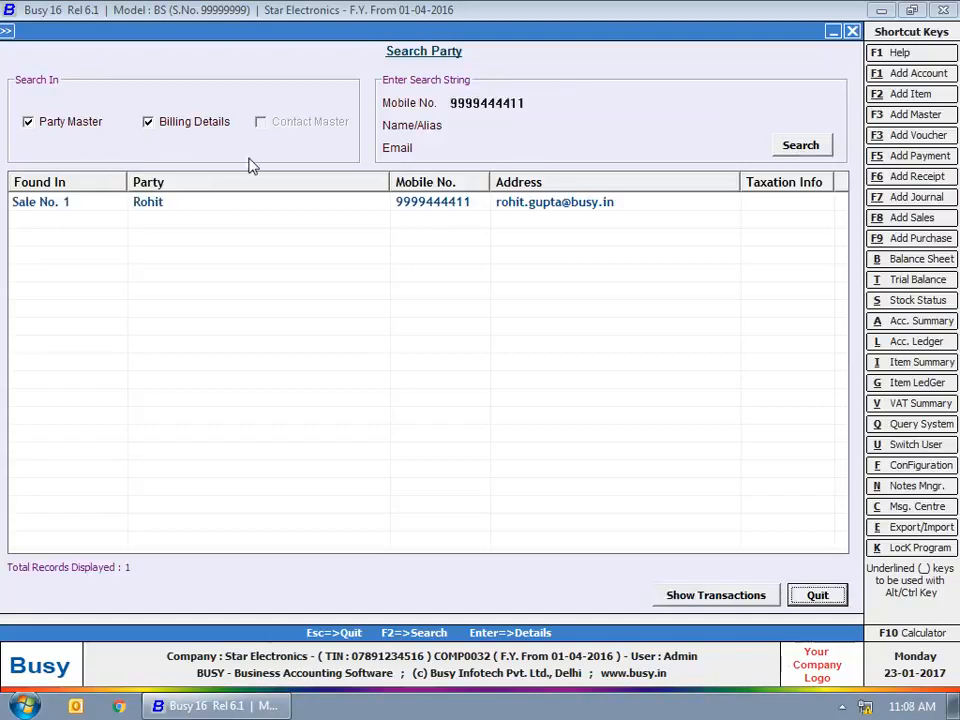
click(467, 205)
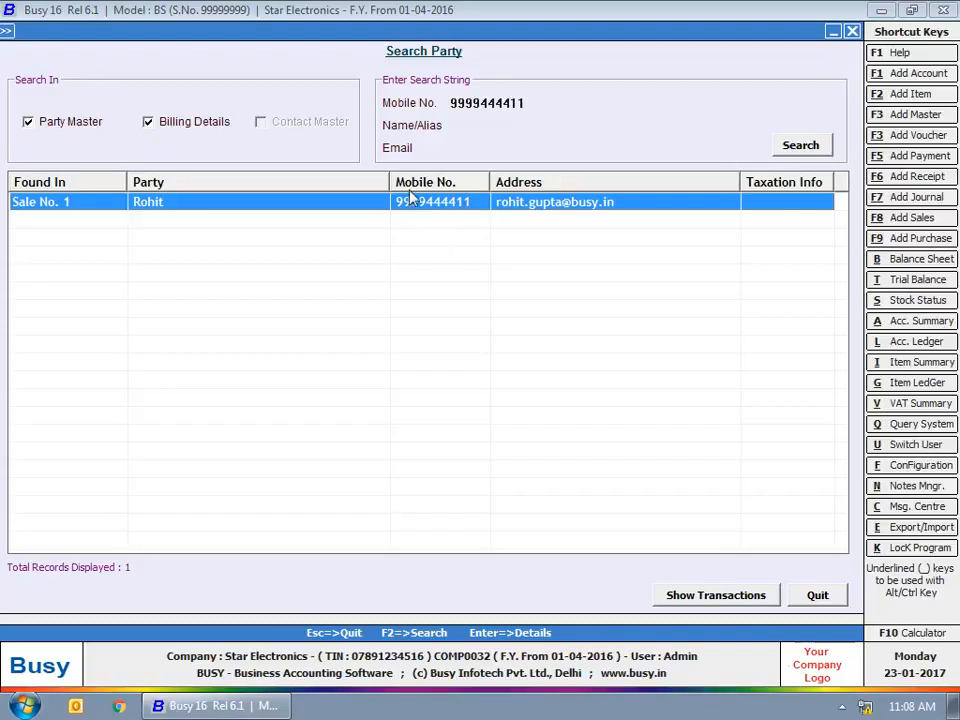
click(480, 119)
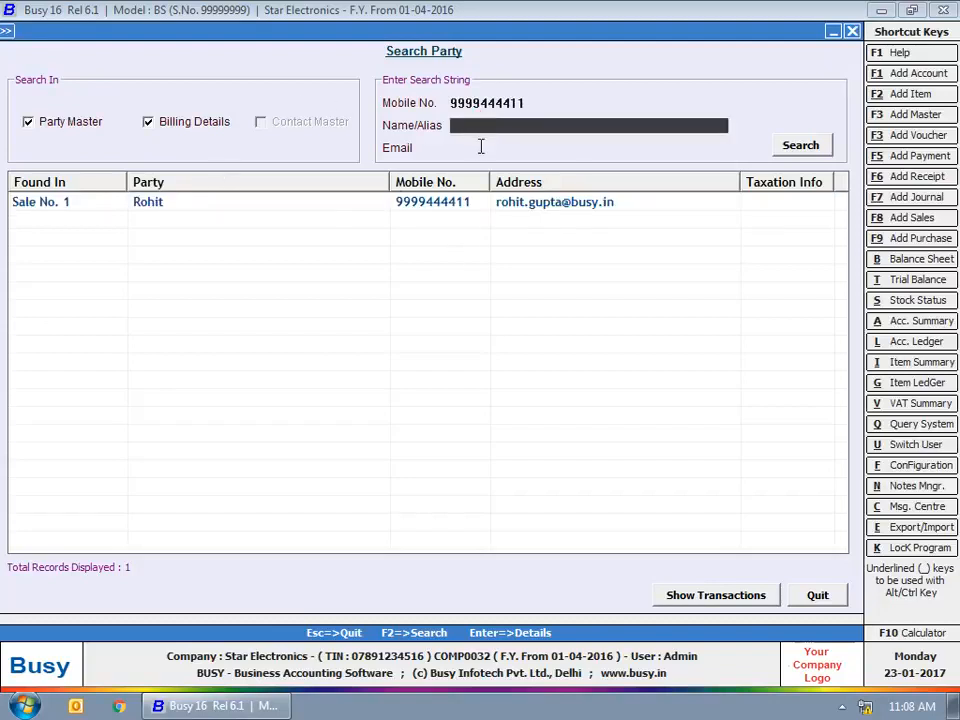
click(481, 147)
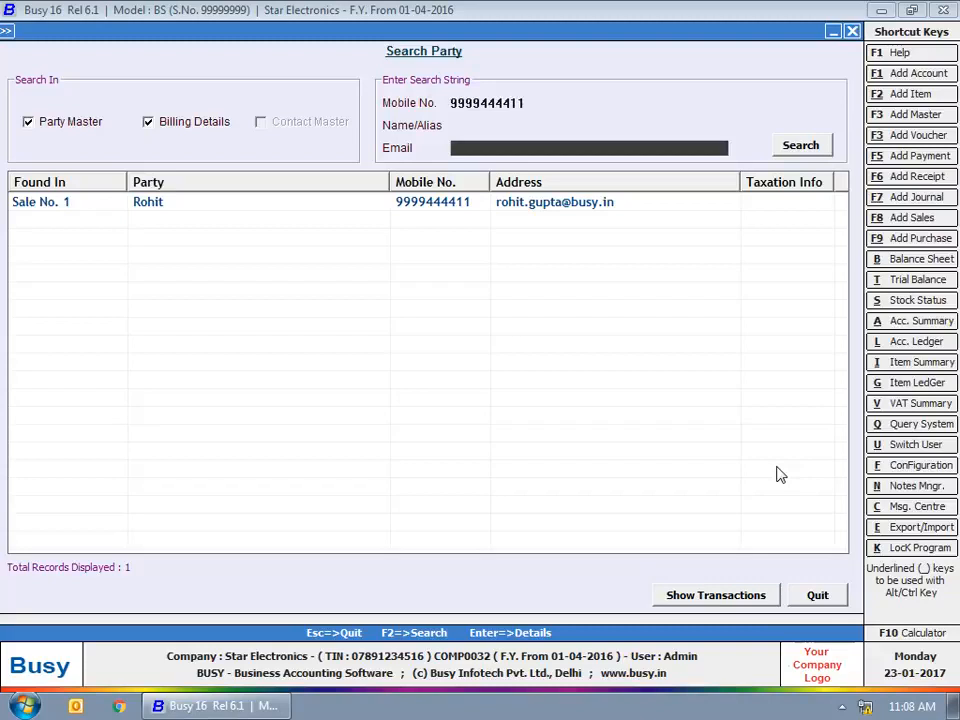
click(815, 595)
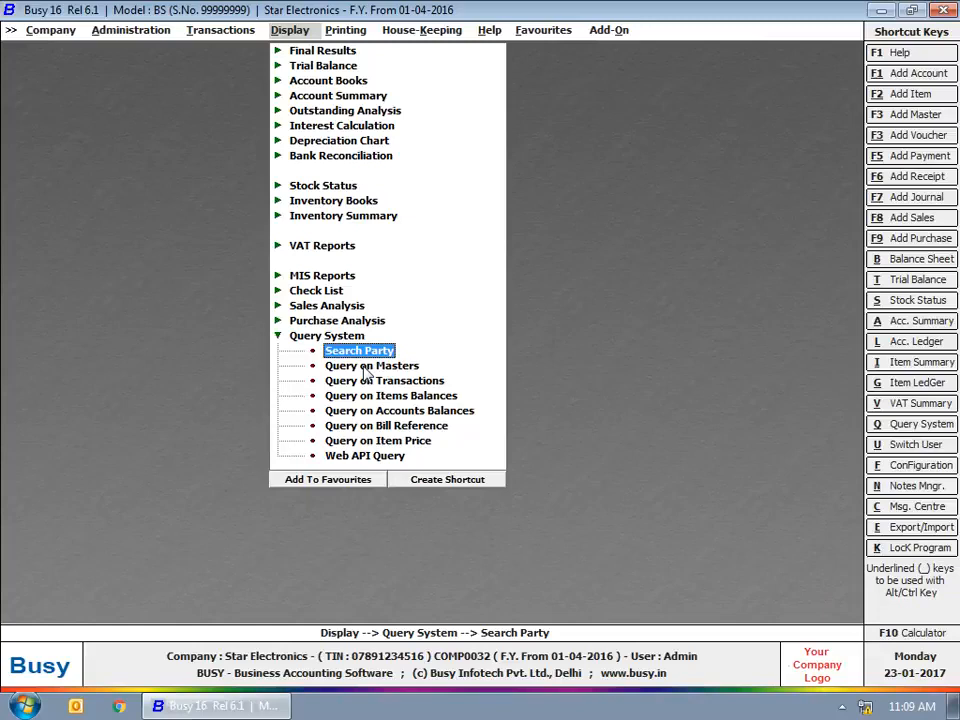
Search all masters as text for 'smart', excluding Material Centre and Item masters.
click(366, 367)
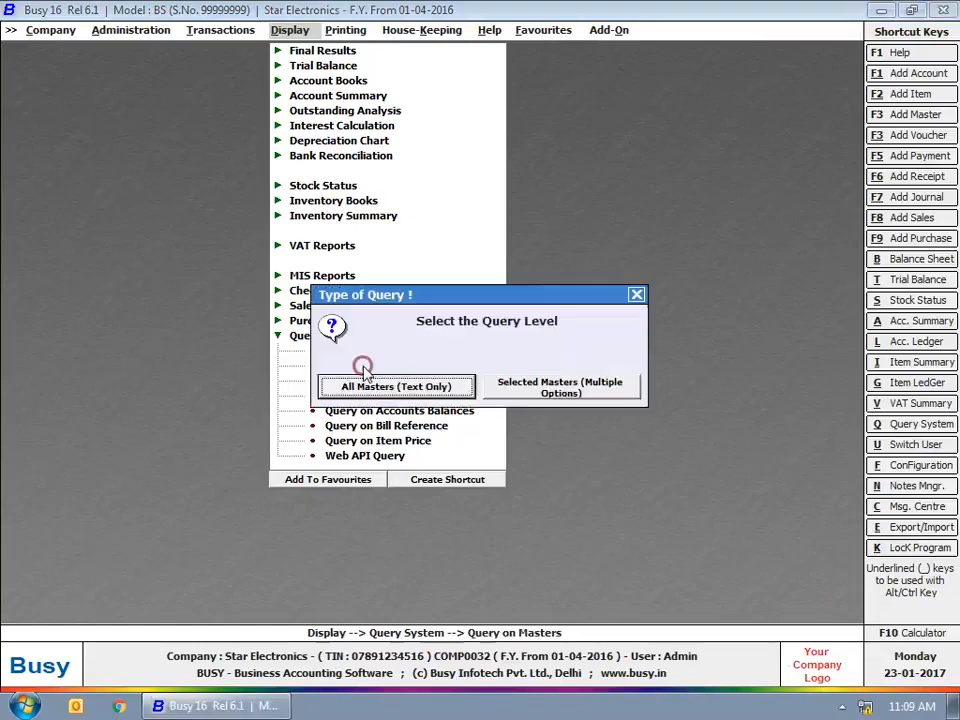
click(447, 394)
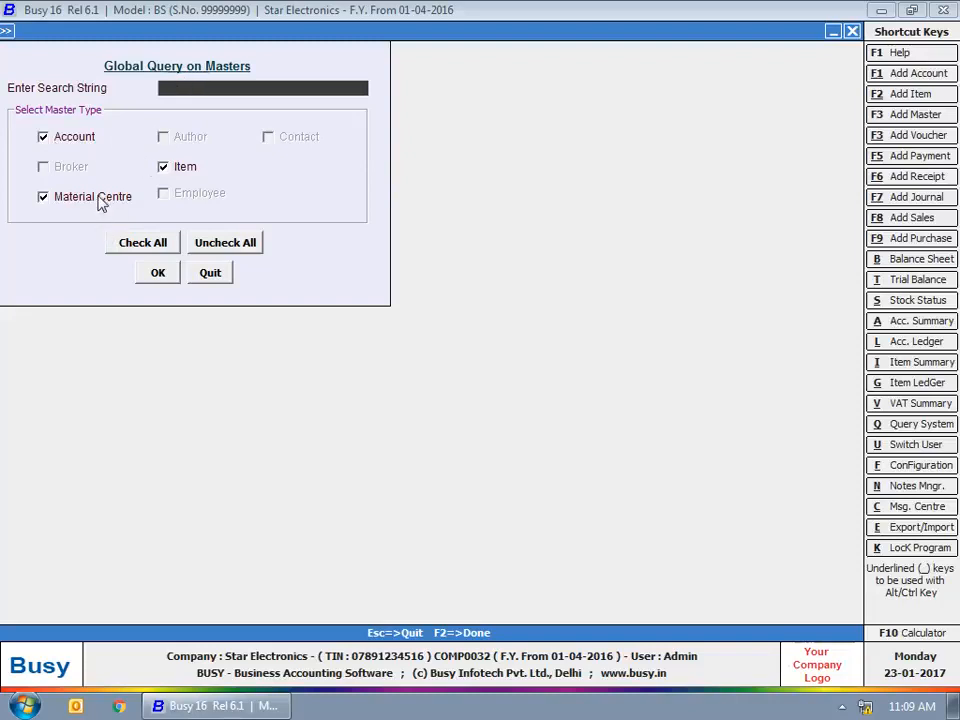
text(smart)
click(100, 199)
click(195, 166)
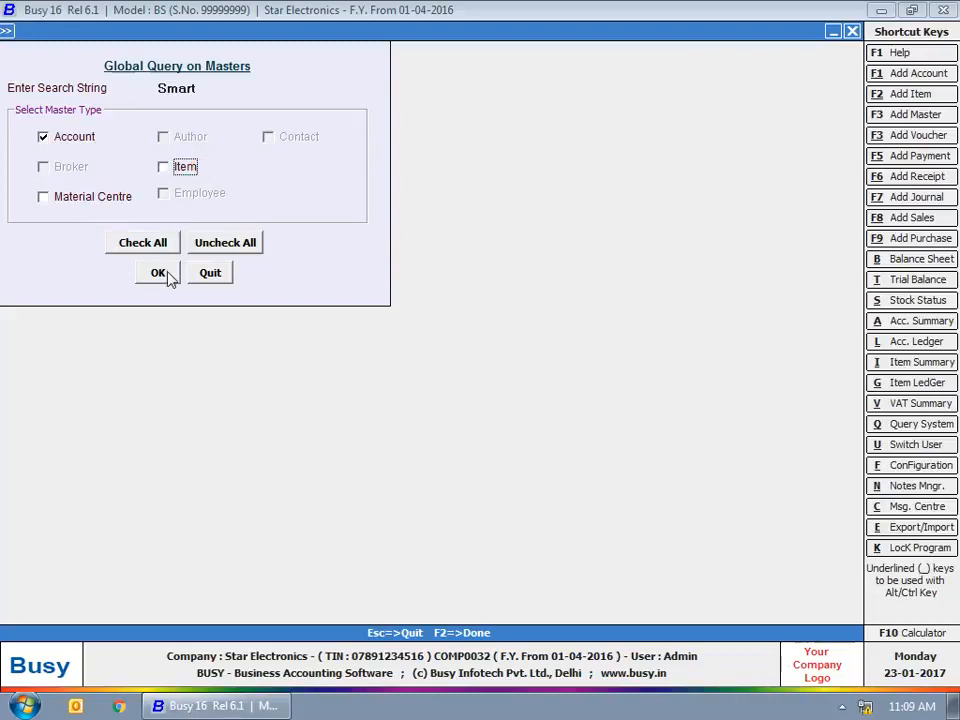
click(166, 273)
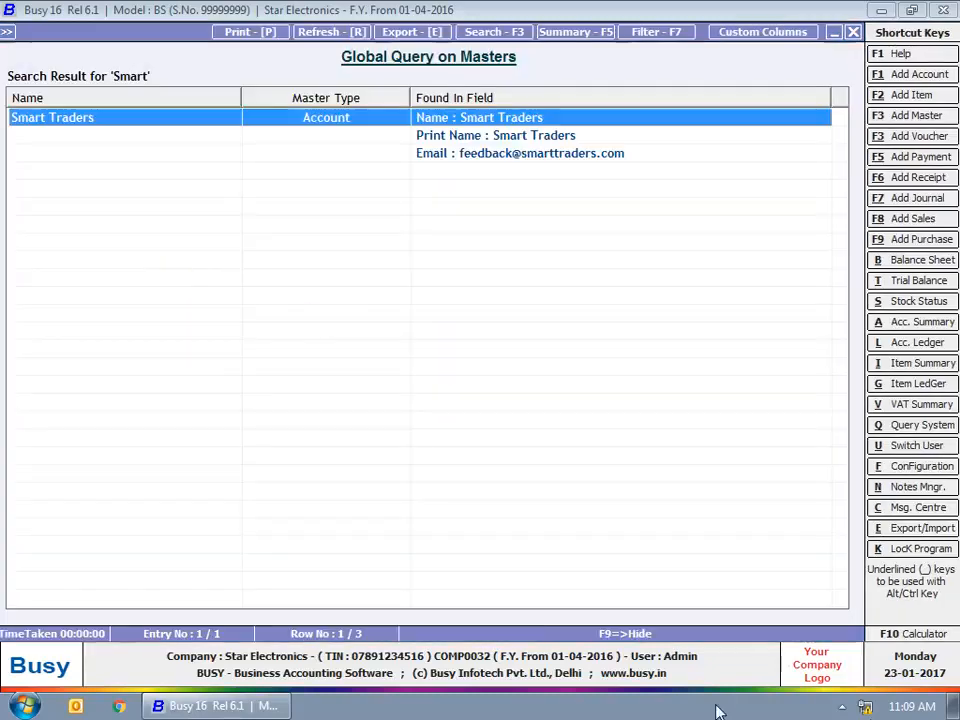
Review the Smart Traders result, close the search, and choose a query on selected masters.
drag(538, 116, 552, 154)
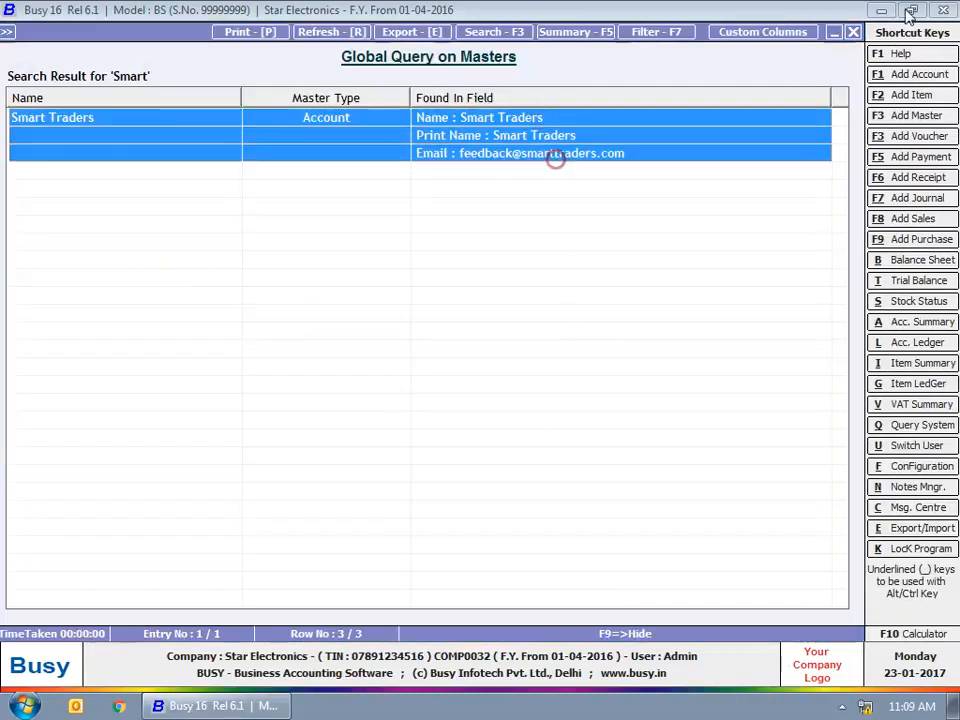
click(853, 30)
click(853, 30)
click(592, 389)
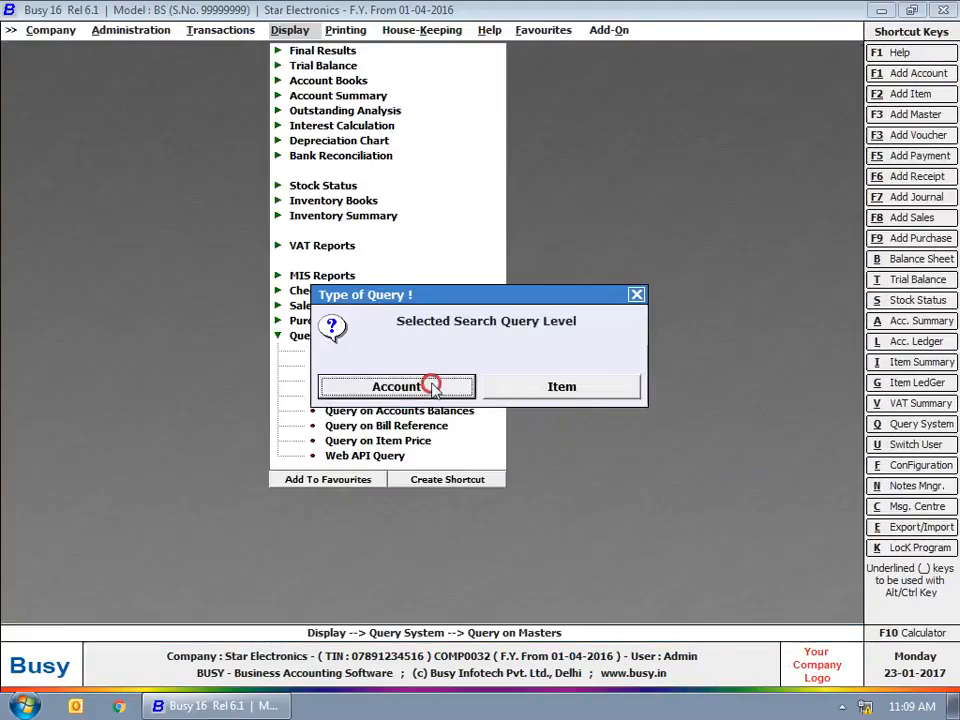
List accounts with the default account filters, then close the results.
click(434, 387)
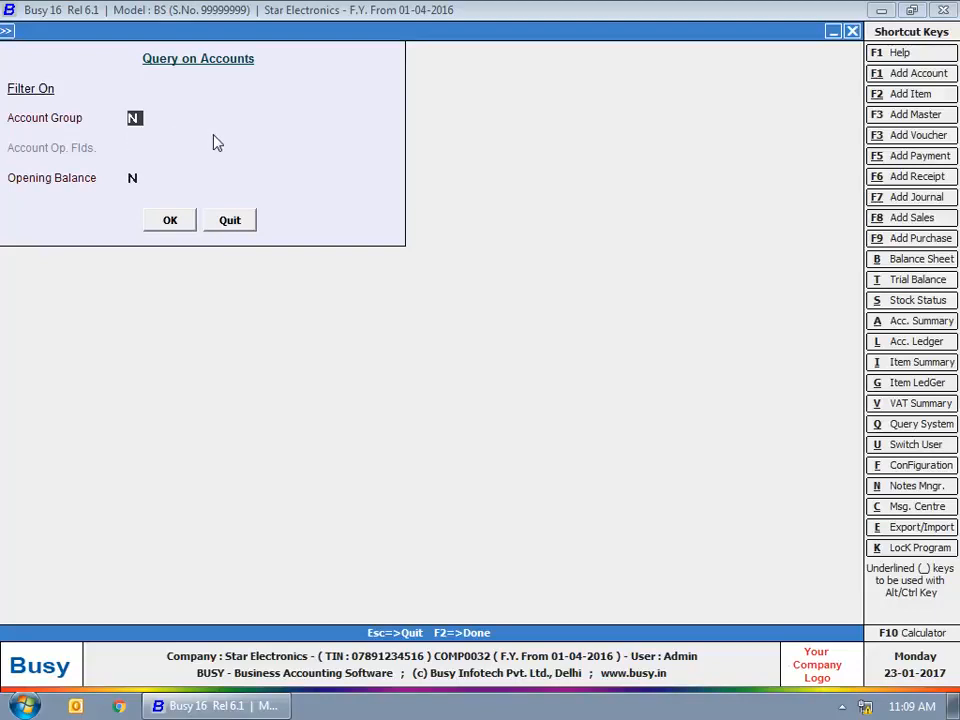
key(Return)
key(Return)
key(Return)
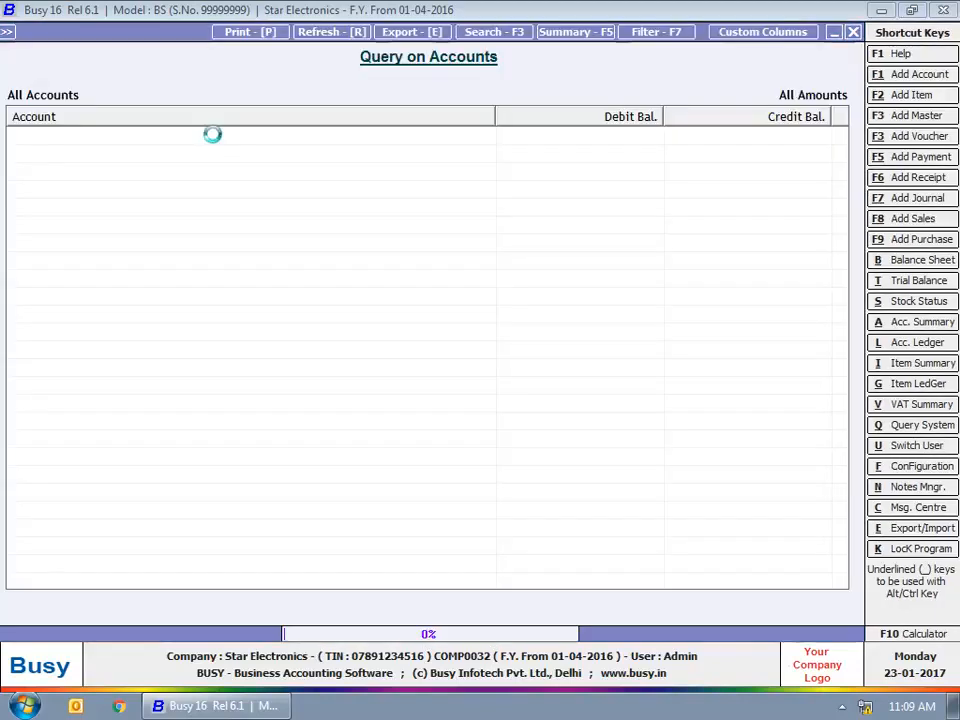
click(851, 35)
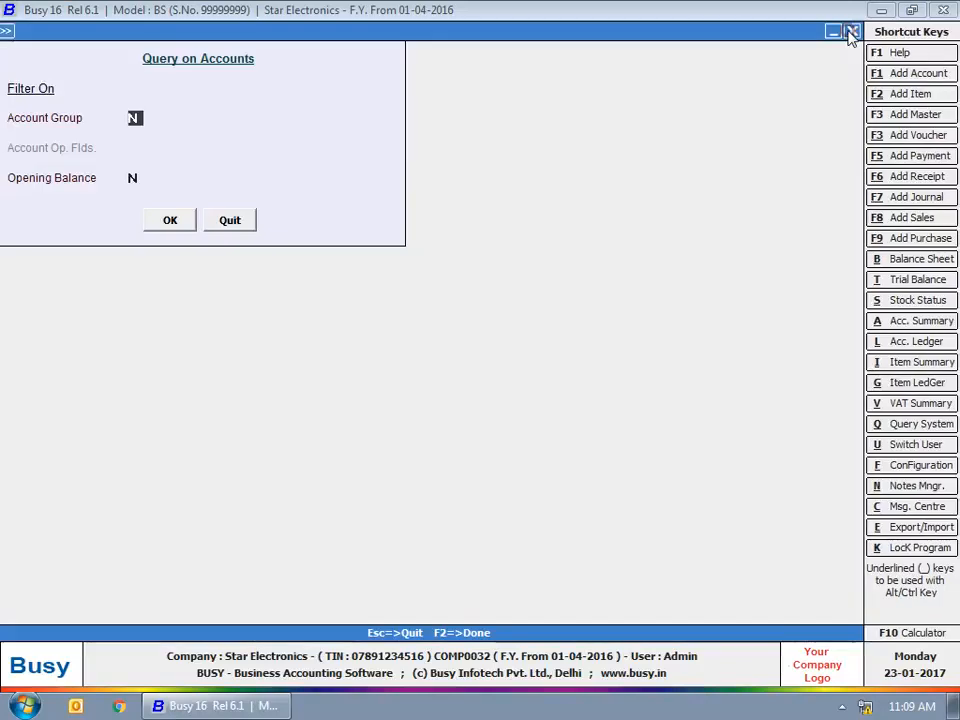
click(848, 32)
Query items filtered on colour equal to Cherry, listed by Name.
click(545, 392)
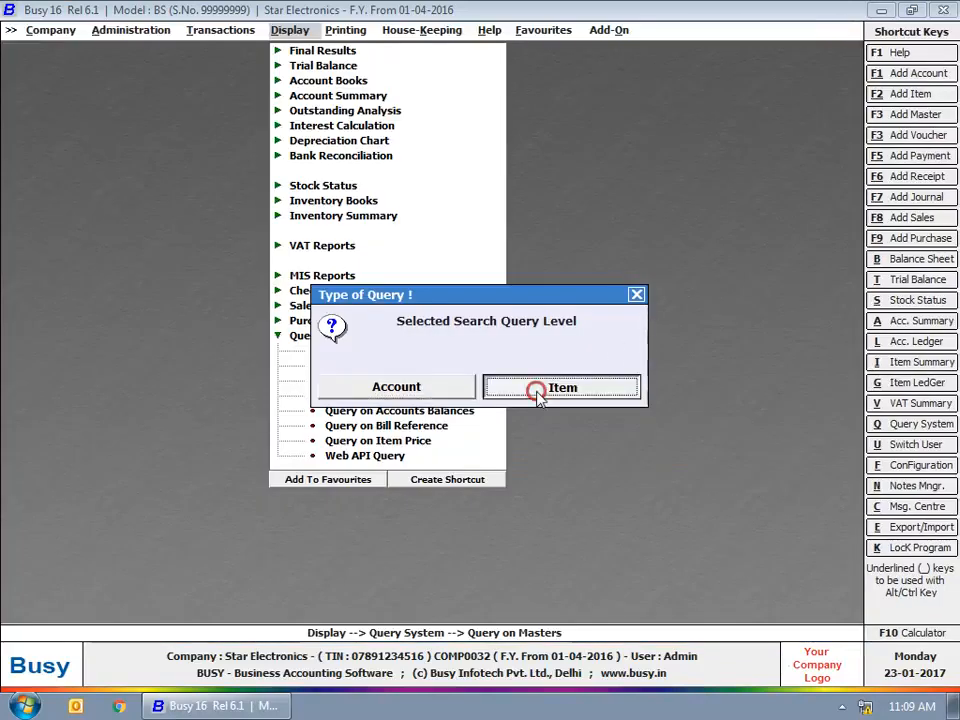
key(Return)
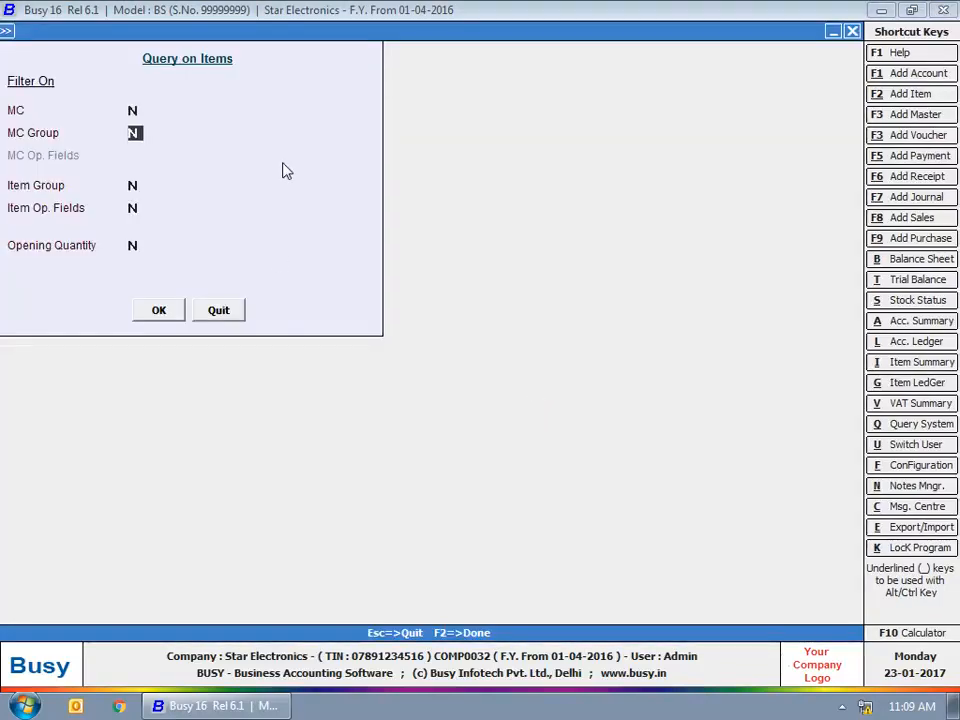
key(Tab)
click(137, 184)
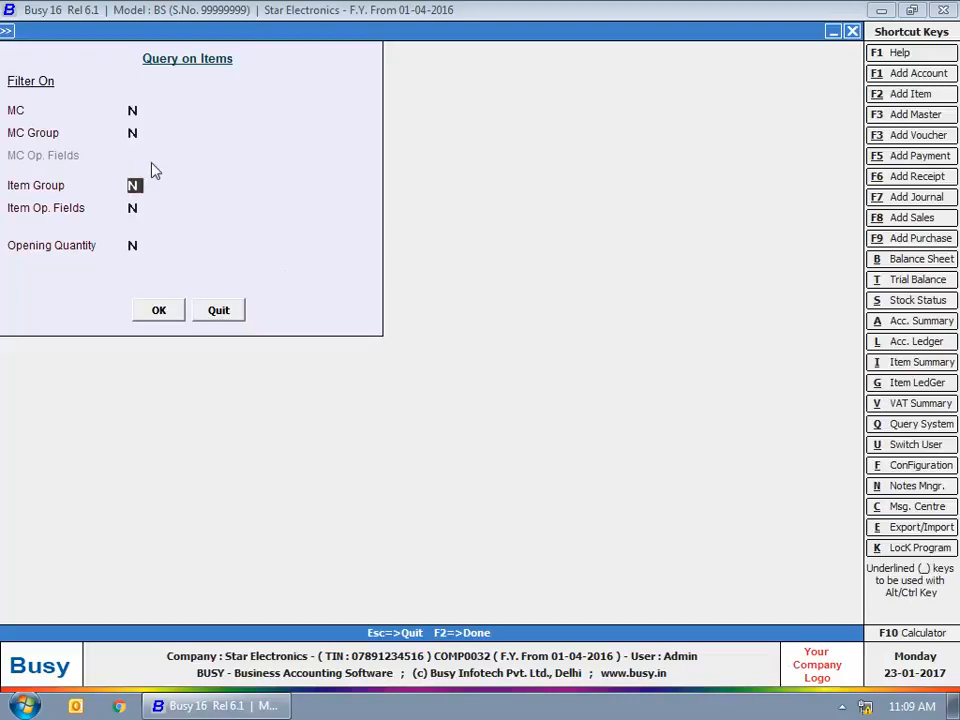
key(Up)
key(Up)
key(Down)
key(Down)
key(Down)
text(Y)
key(Return)
text(Y)
key(Return)
key(Return)
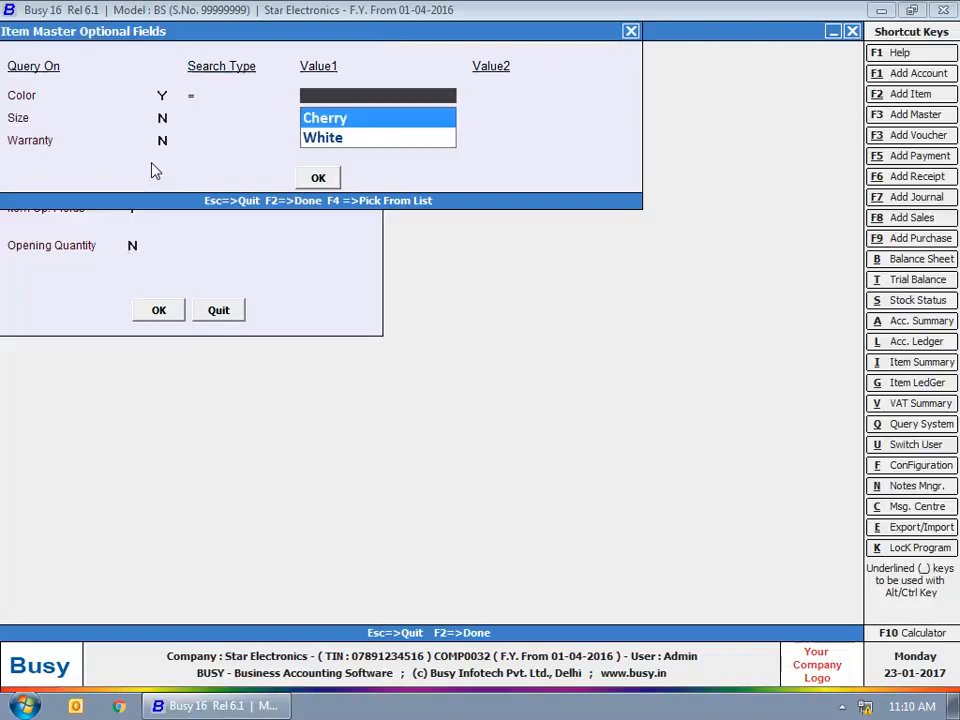
key(Return)
key(F2)
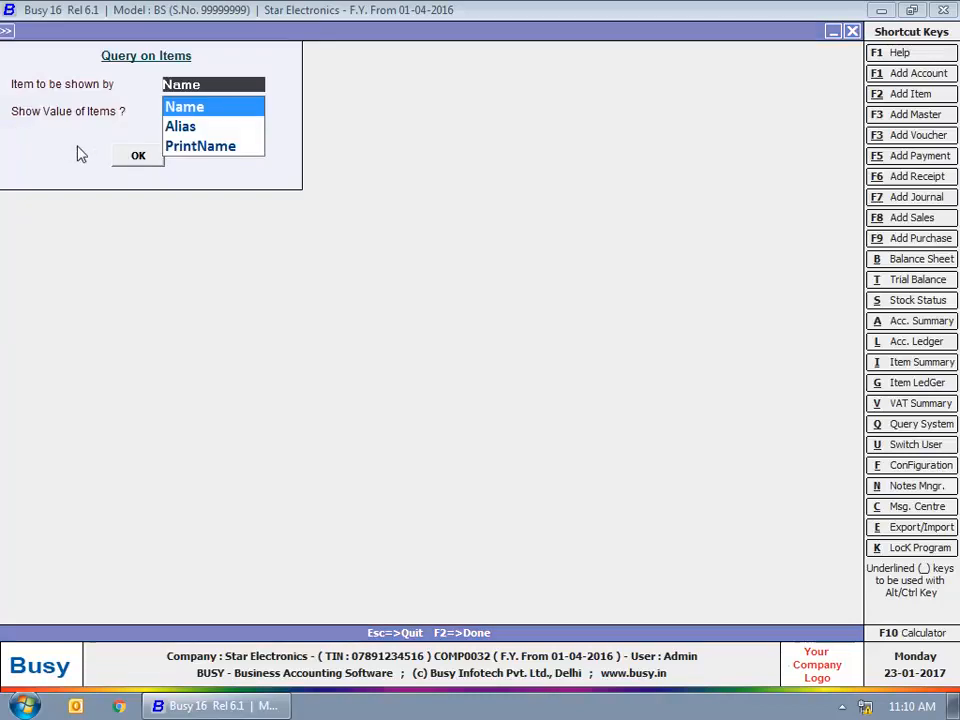
key(Return)
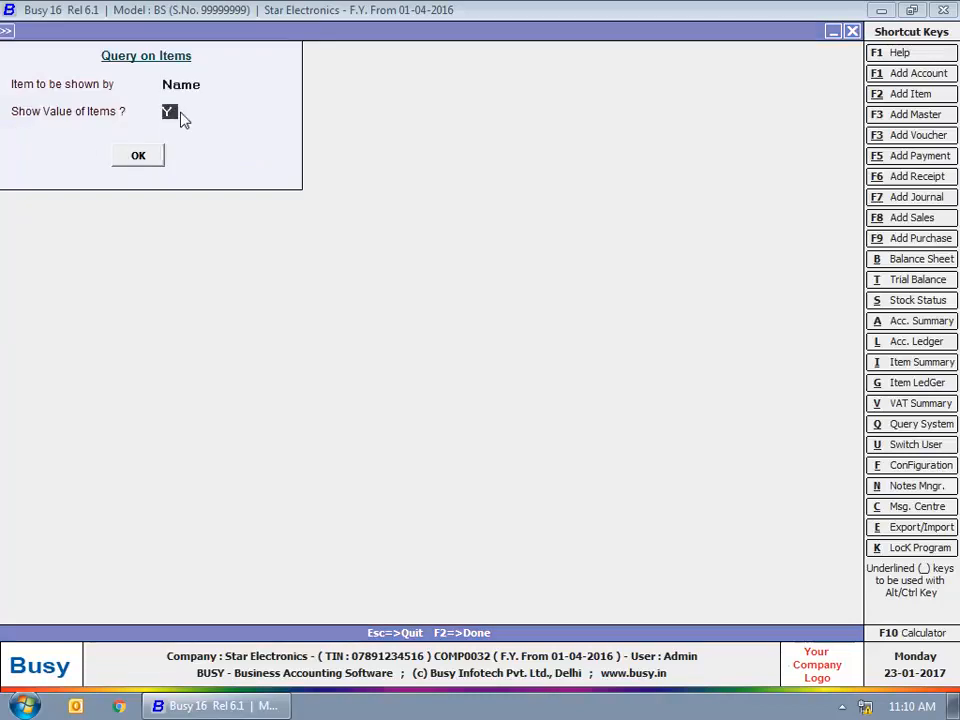
key(Return)
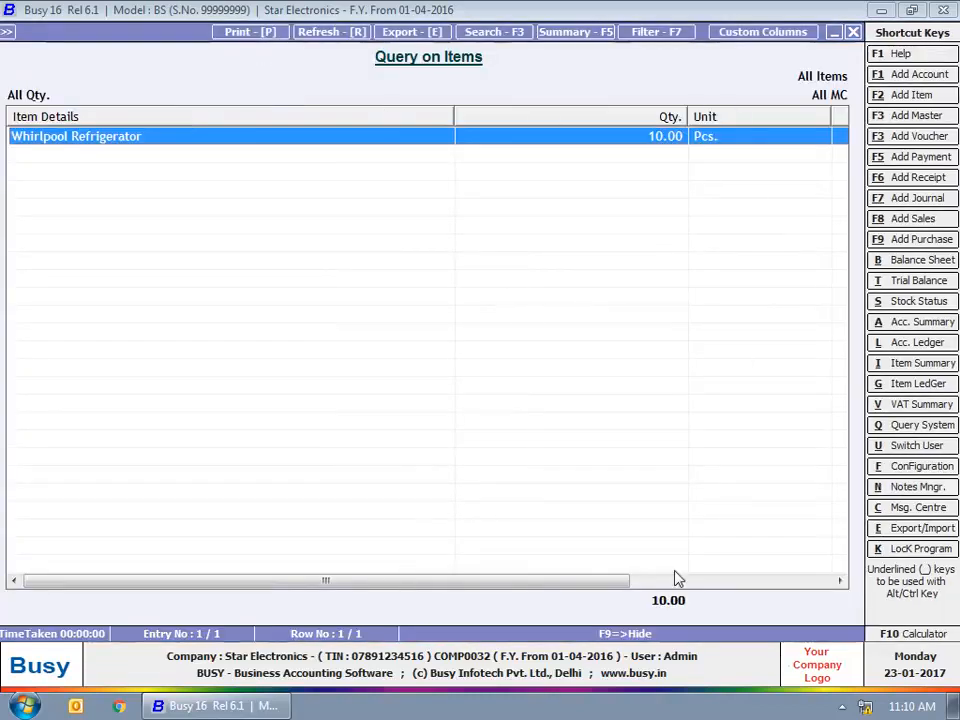
drag(615, 582, 845, 597)
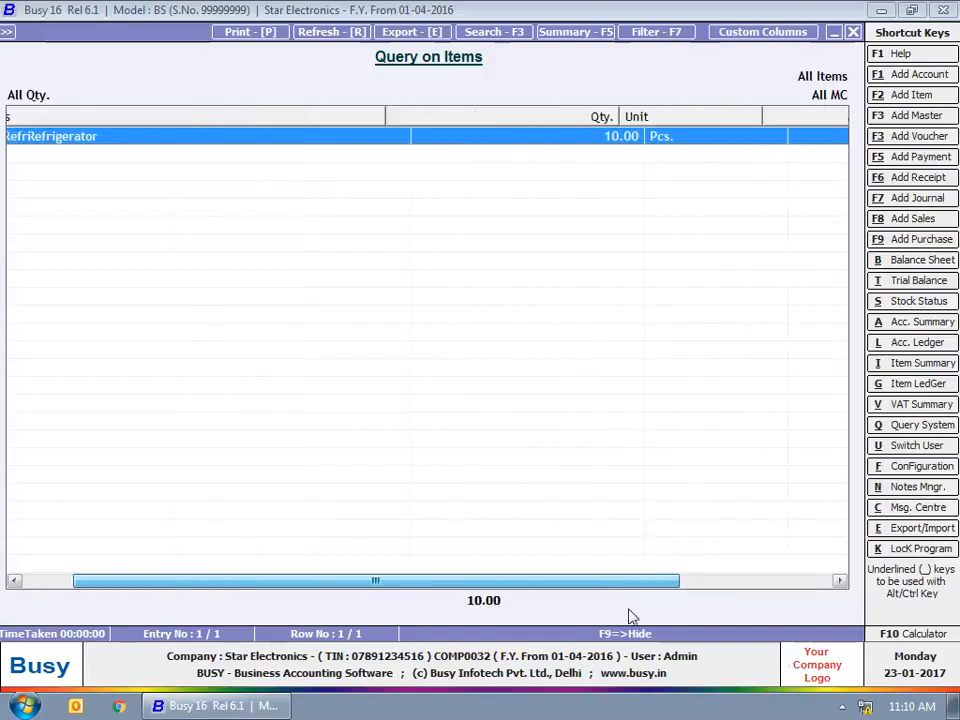
Close the item query results, options, filters and query level prompt.
click(851, 32)
click(849, 31)
click(849, 31)
click(636, 294)
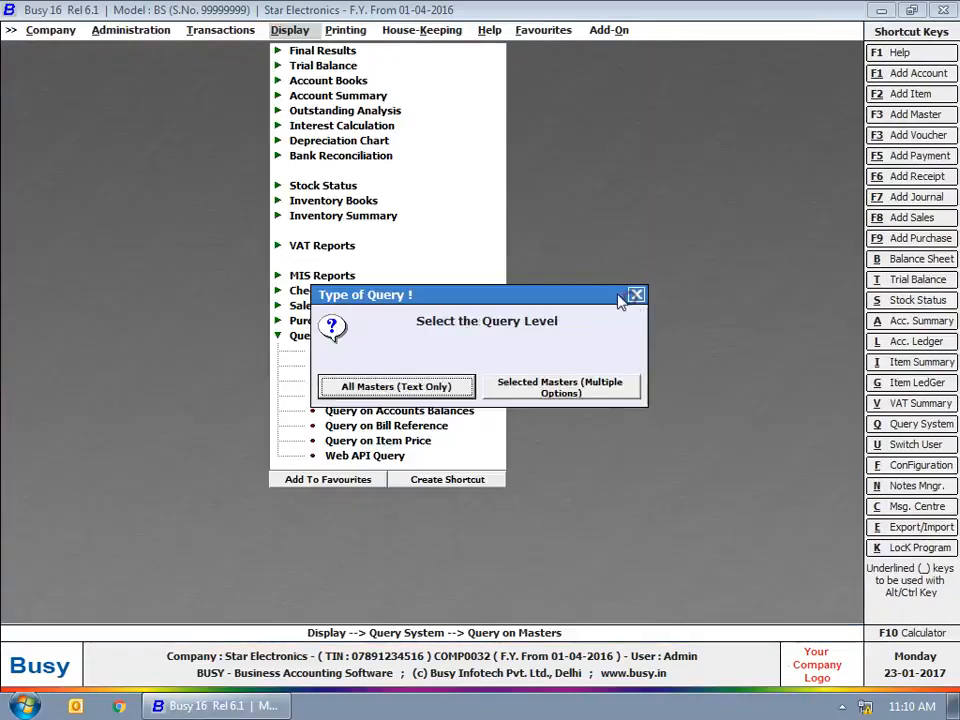
Search Payment vouchers only for the text 'Cheque no - 0034' across all vouchers.
click(635, 295)
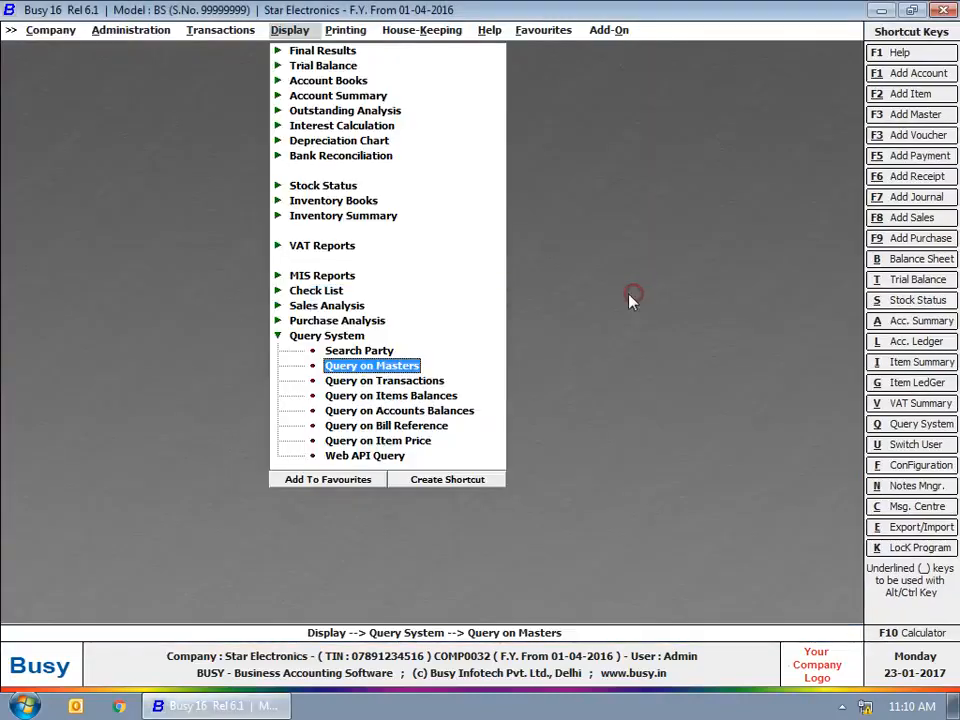
click(412, 382)
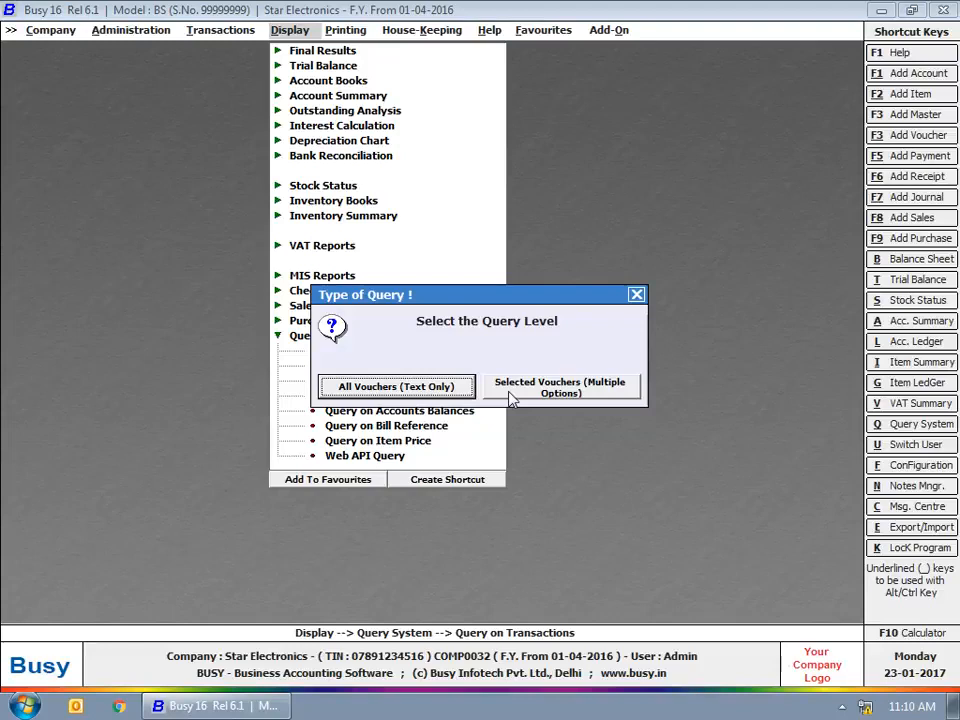
click(450, 389)
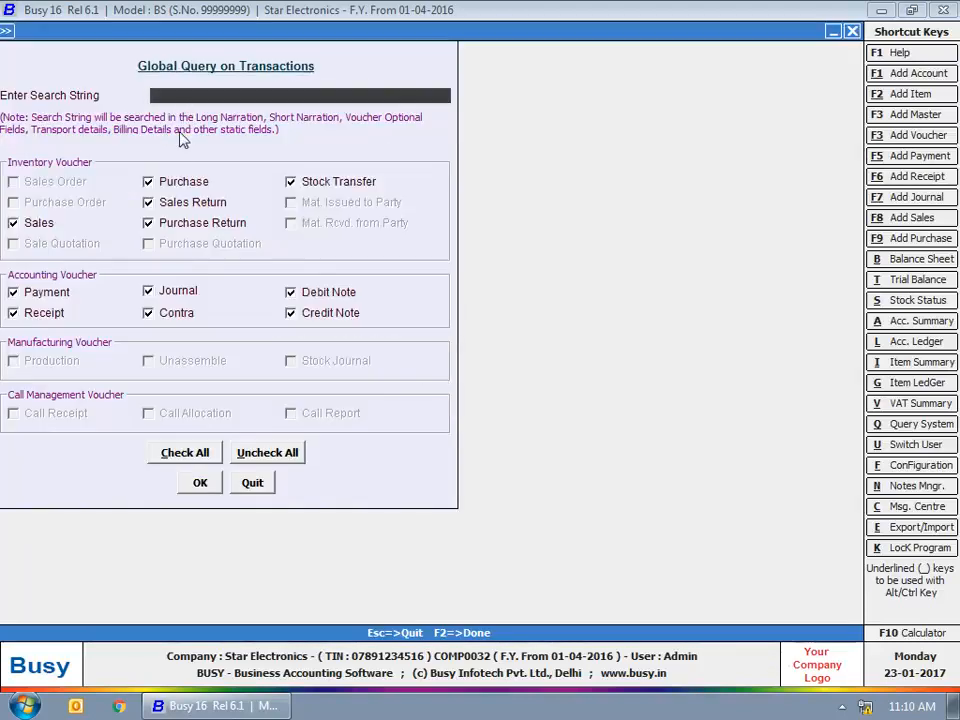
text(Cheque no - 0034)
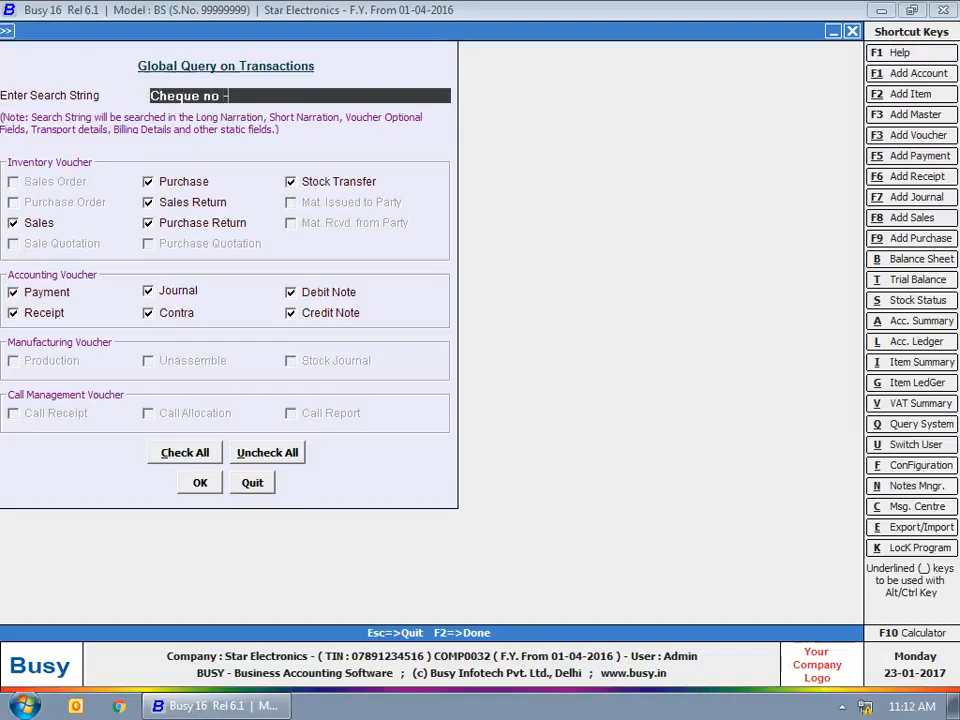
click(267, 452)
click(13, 292)
click(200, 483)
click(186, 181)
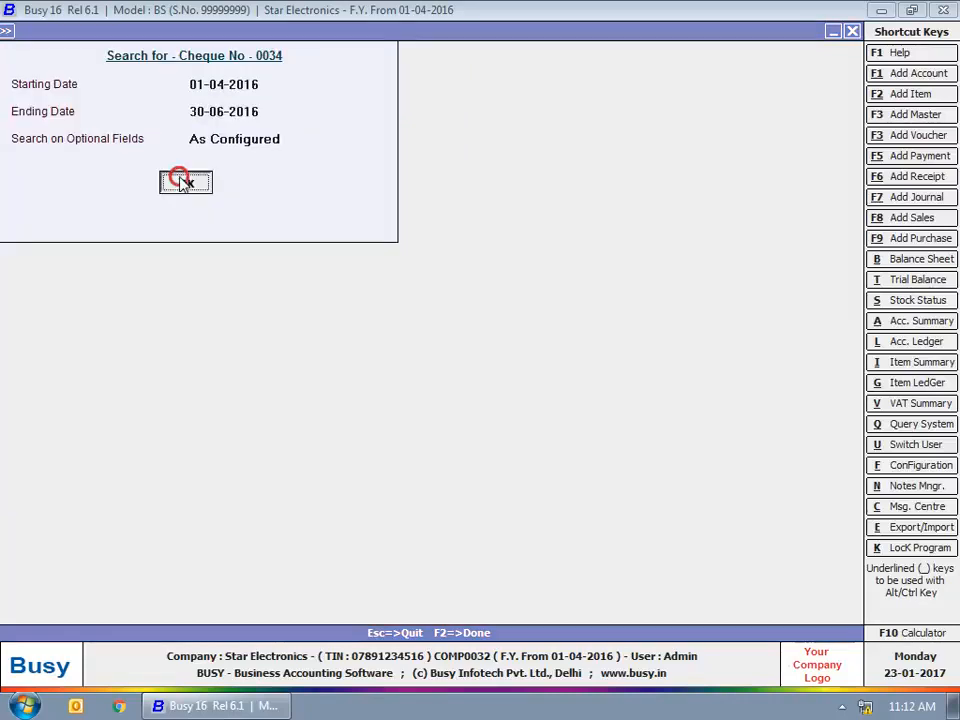
Review the Smart Traders payment result, then close the search back to Query System.
double_click(367, 95)
drag(367, 95, 458, 99)
click(851, 32)
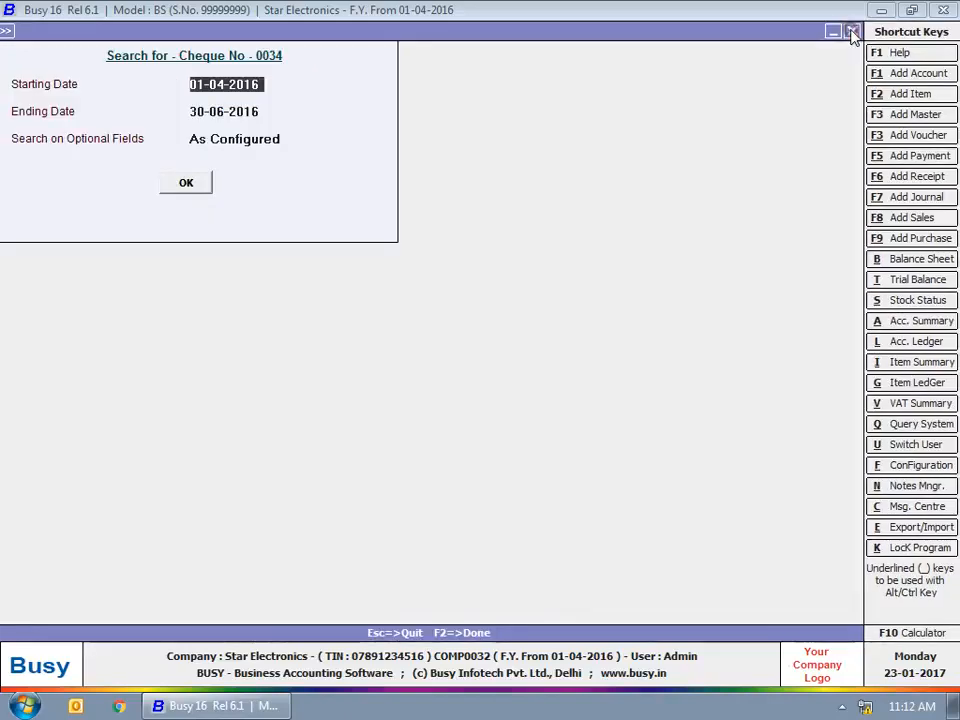
click(851, 32)
click(851, 32)
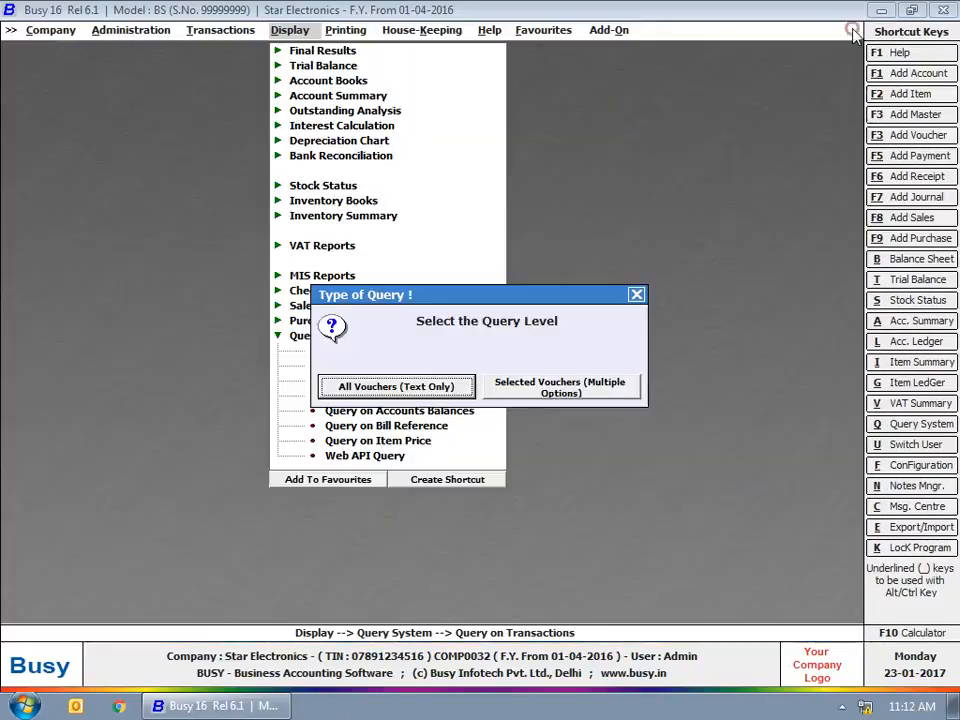
click(637, 294)
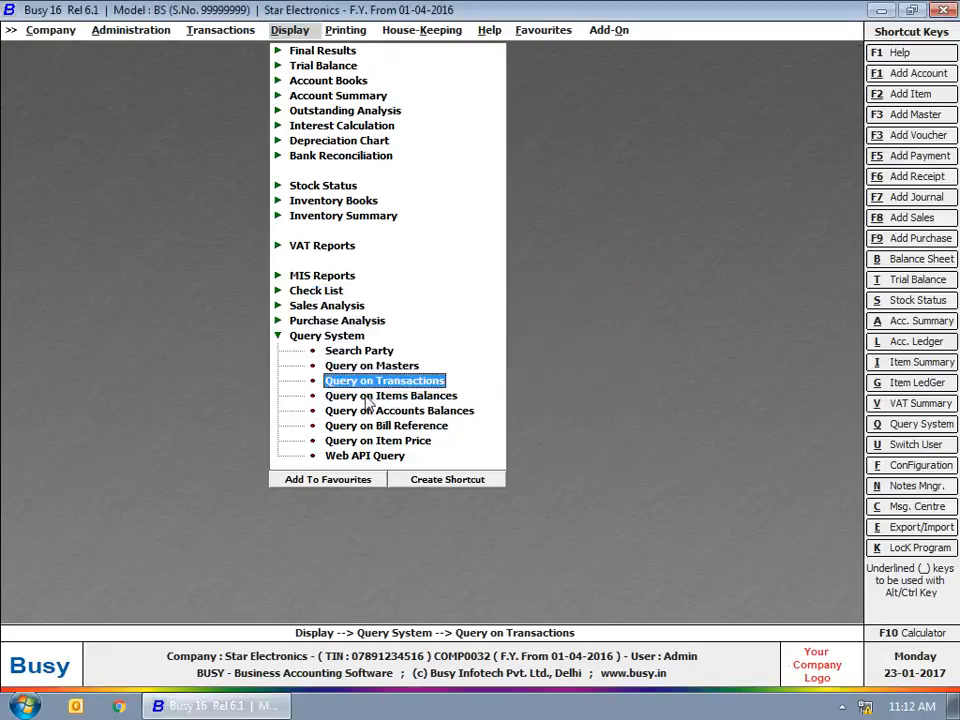
Query item balances at Kamla Nagar Outlet with quantity greater than 5.
click(375, 397)
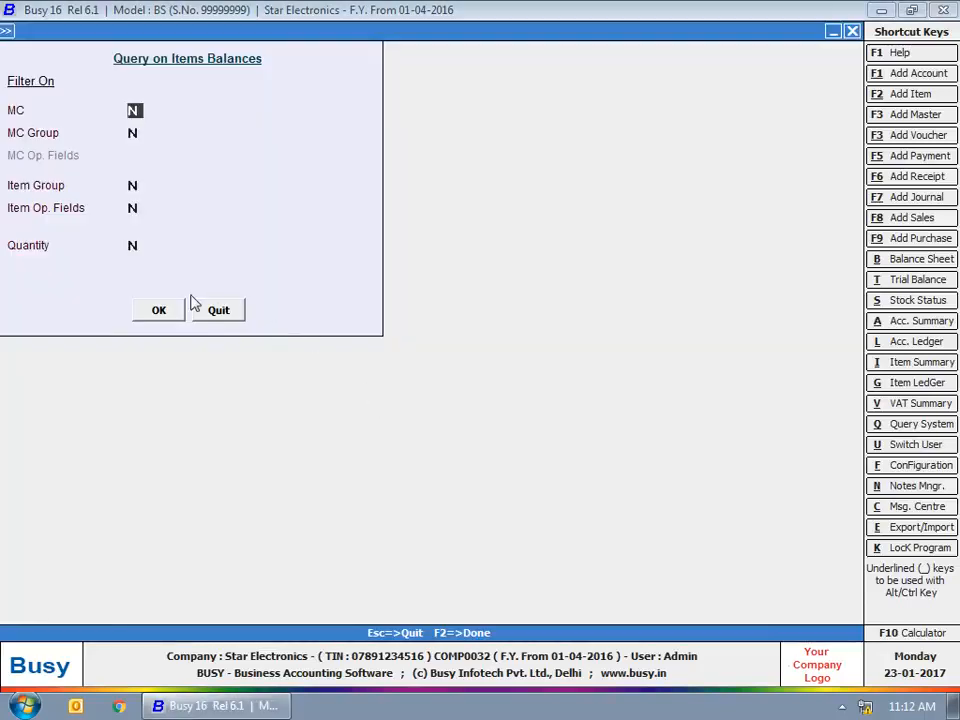
text(Y)
key(Return)
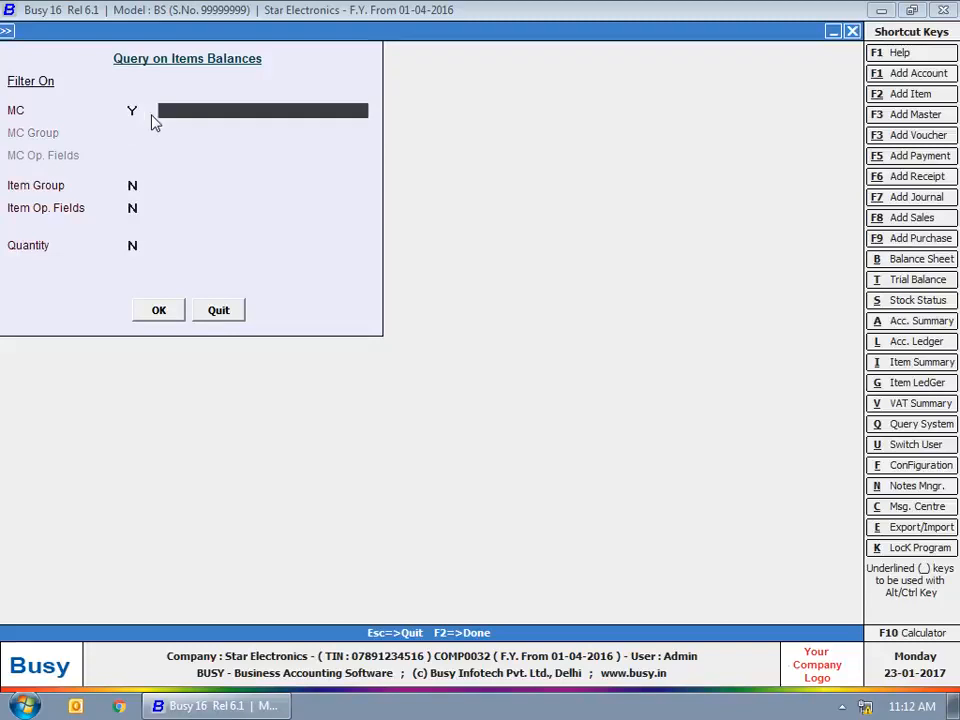
text(ka)
key(Return)
key(Return)
key(Return)
key(Return)
key(Up)
text(Y)
key(Return)
key(Down)
key(Down)
key(Return)
text(5)
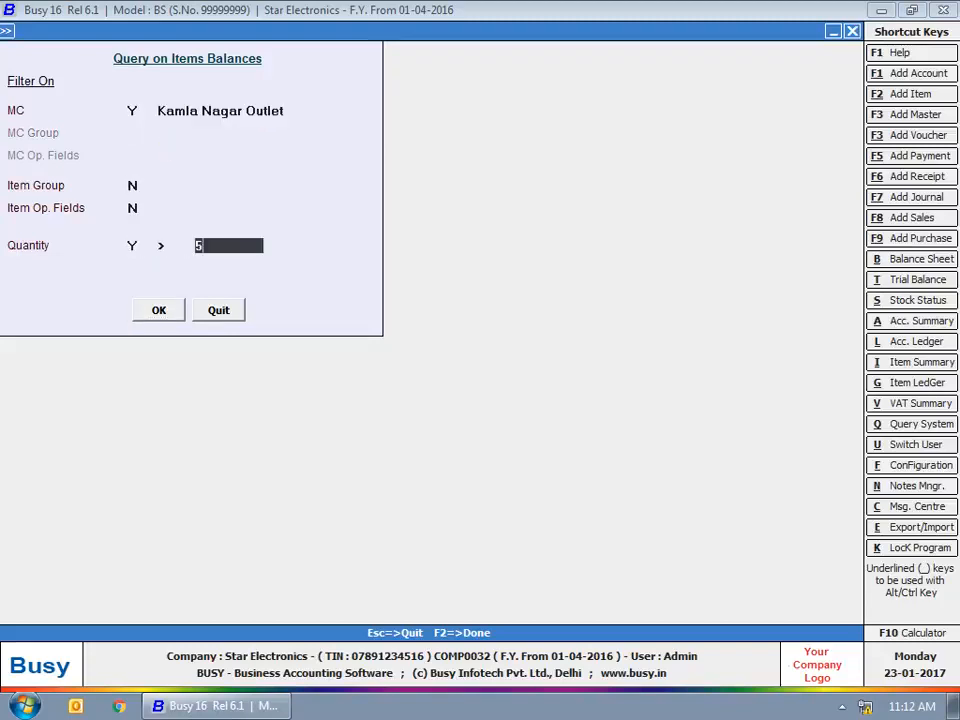
click(152, 309)
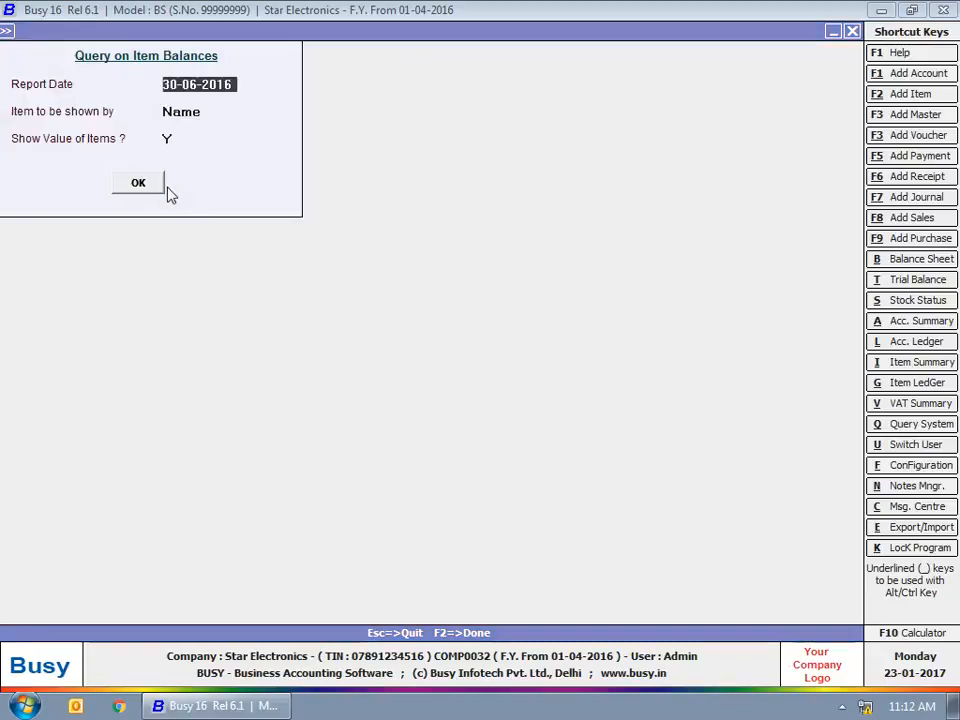
click(160, 181)
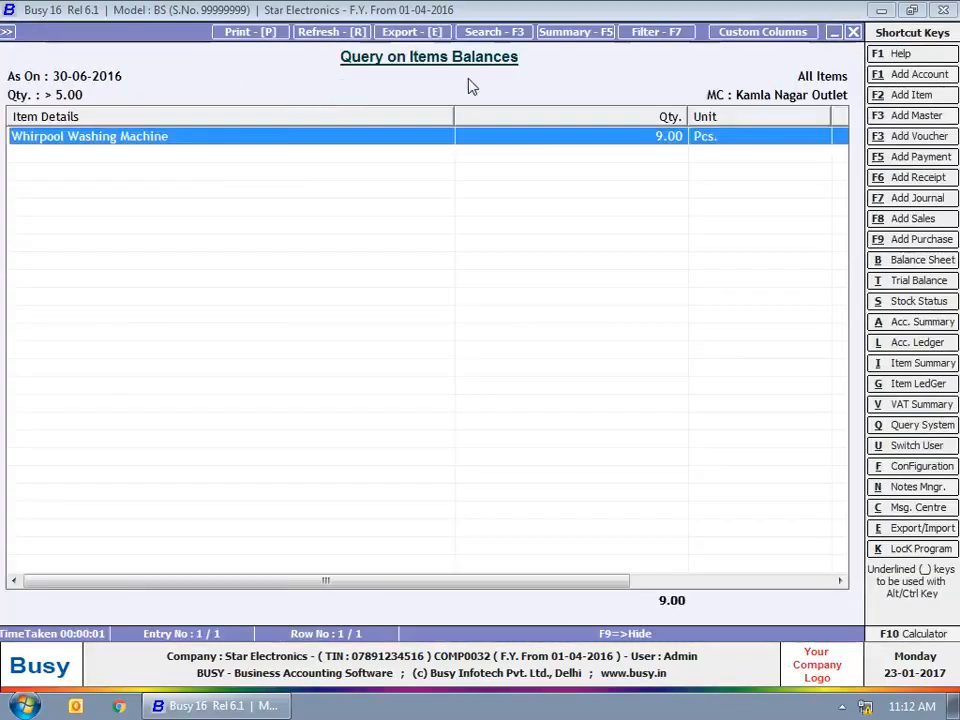
Close the item balances report and its date and filter forms.
click(848, 32)
key(Escape)
click(216, 311)
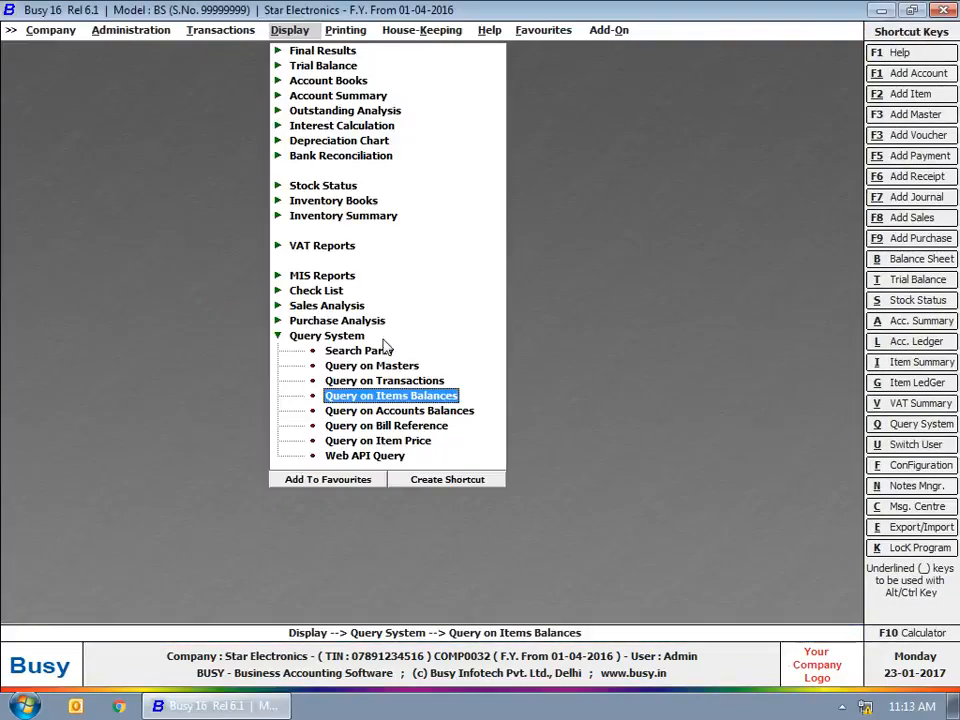
Open the query on accounts balances and filter by an amount of 10,000.
click(436, 410)
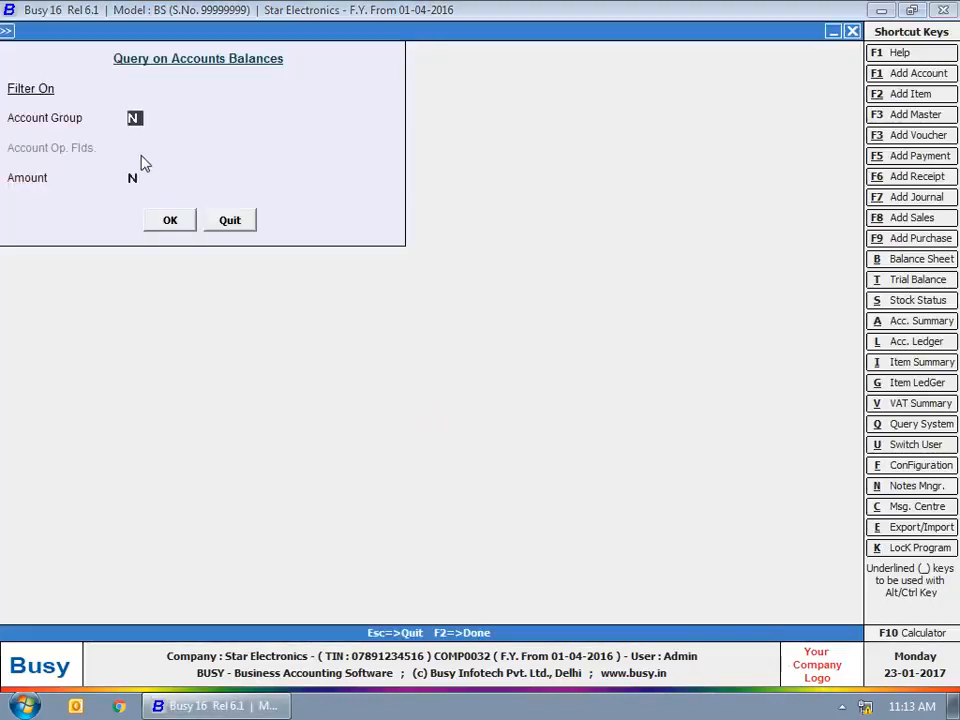
key(Return)
text(y)
key(Return)
key(Return)
text(10000)
key(Return)
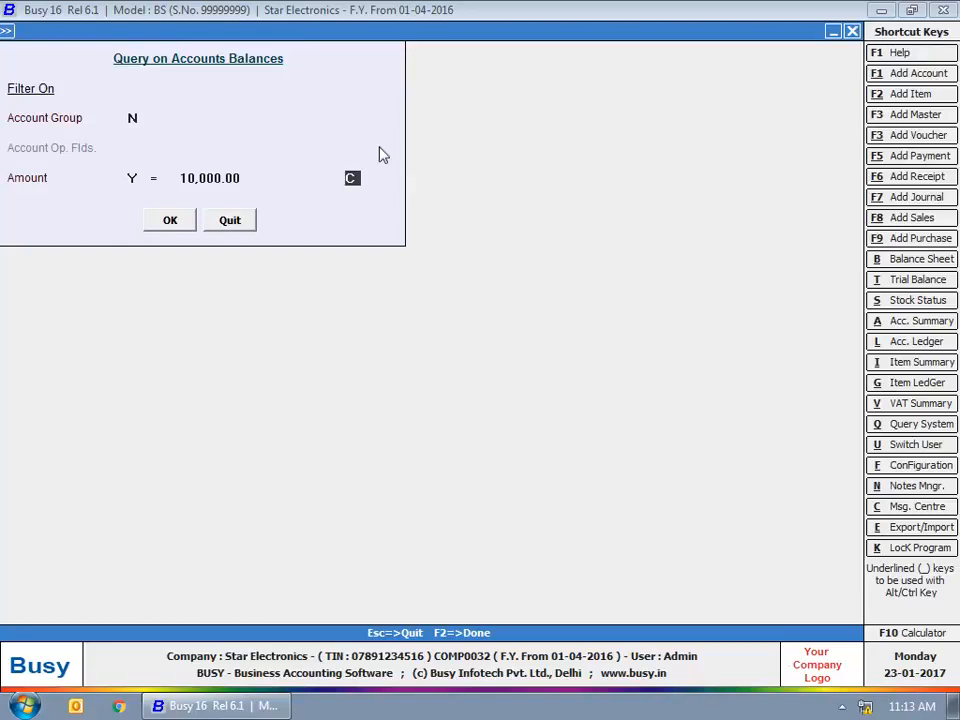
Limit it to Sundry Creditors with amounts greater than 10,000 Cr and run the report.
click(136, 118)
text(y)
key(Return)
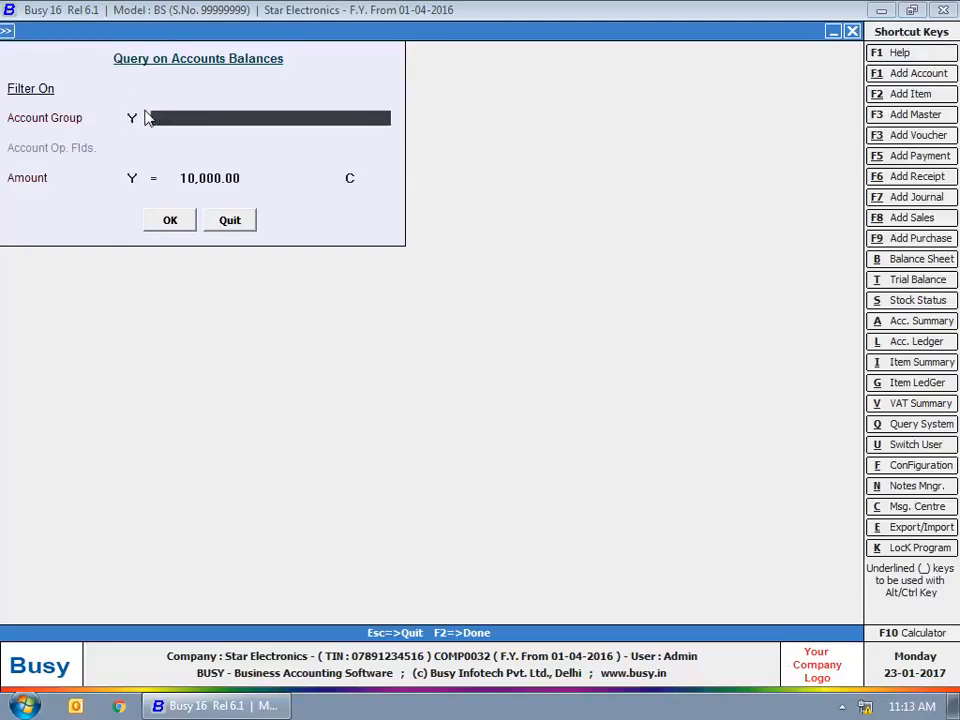
text(sun)
key(Return)
key(Return)
key(Return)
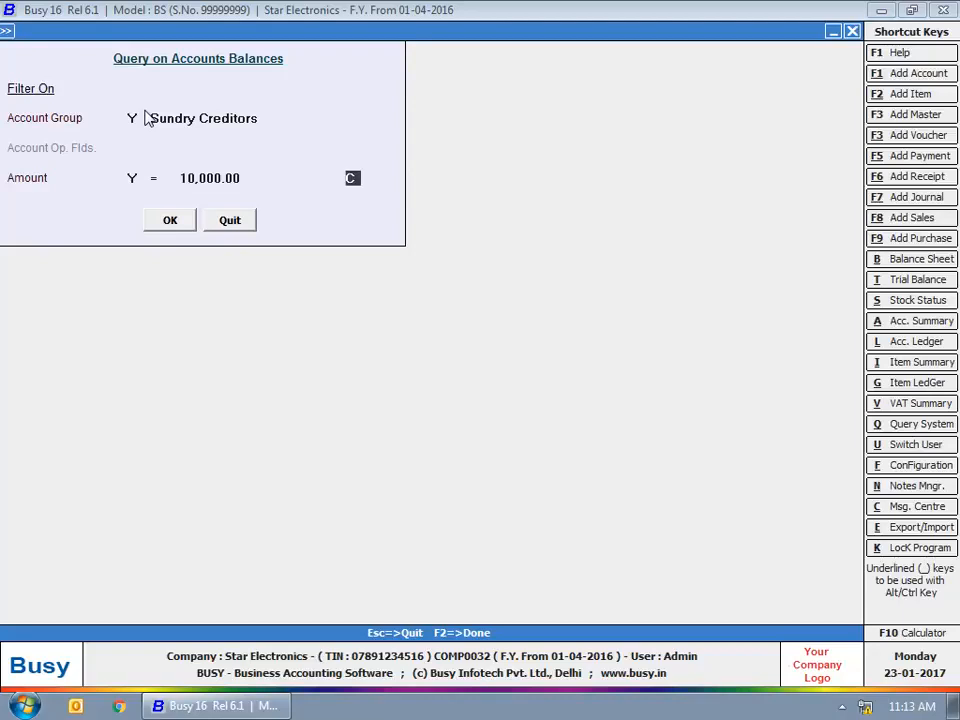
key(Up)
key(Up)
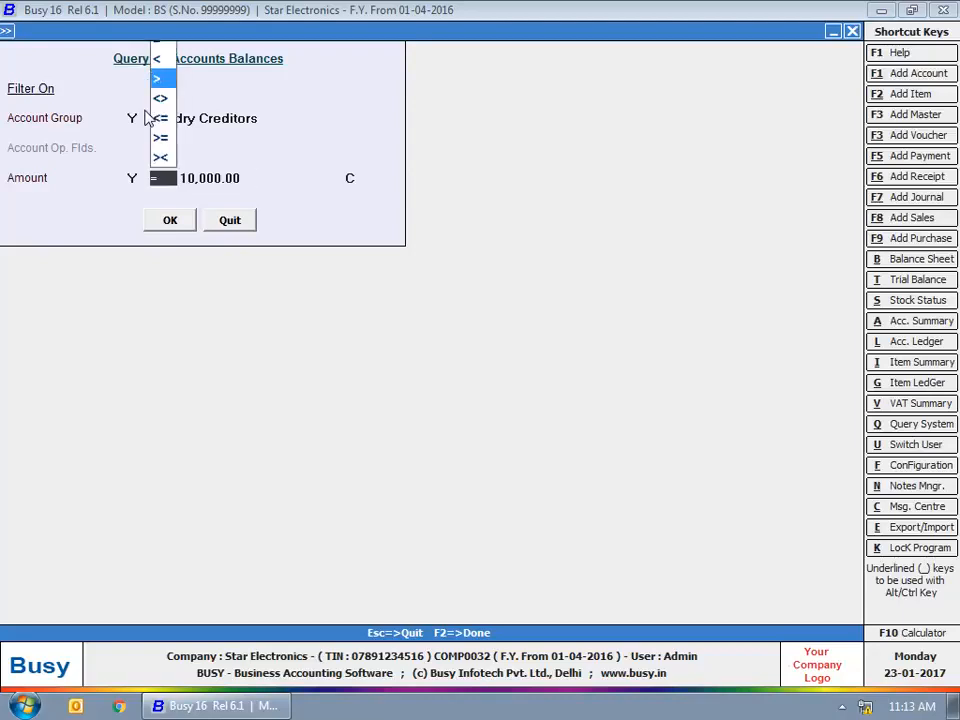
key(Return)
key(Return)
key(Return)
key(Return)
key(Return)
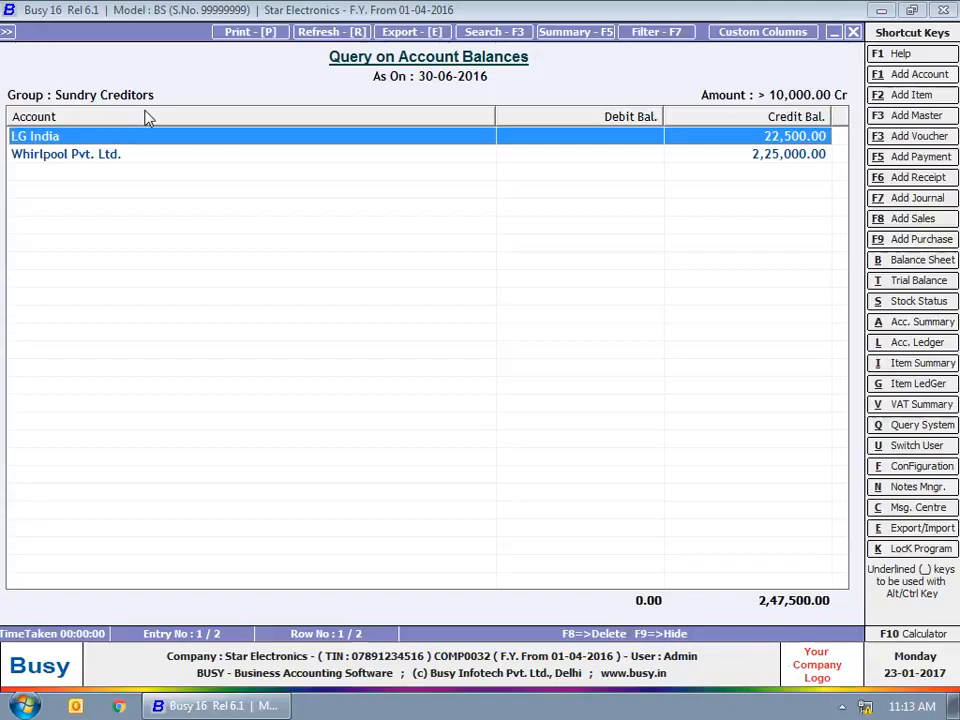
Close the account balances report and its query settings, back to the Query System list.
click(851, 31)
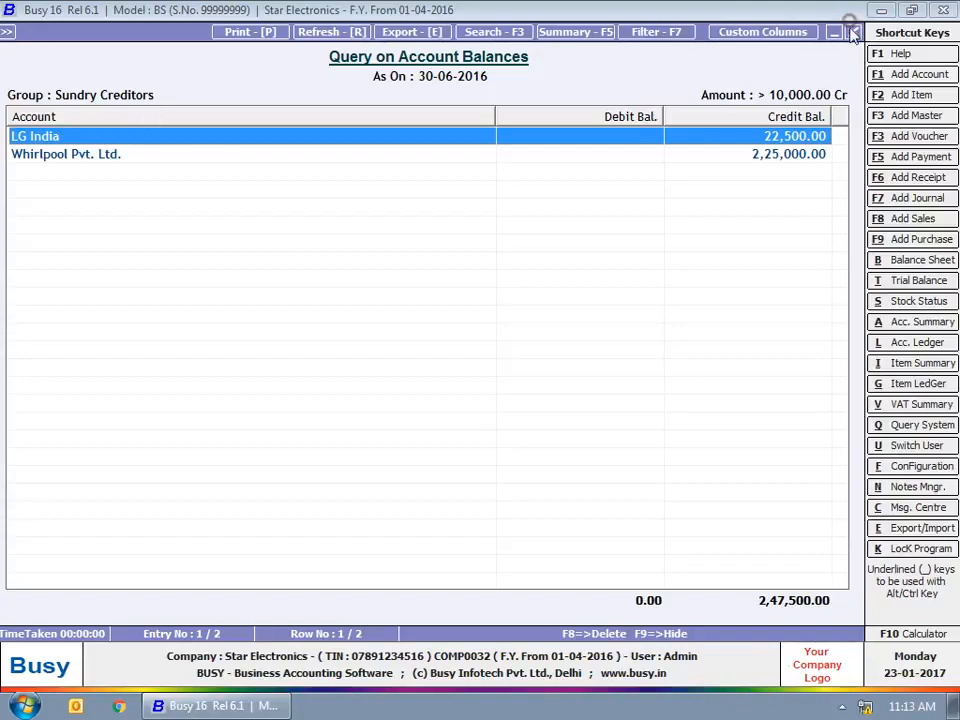
click(851, 31)
click(851, 31)
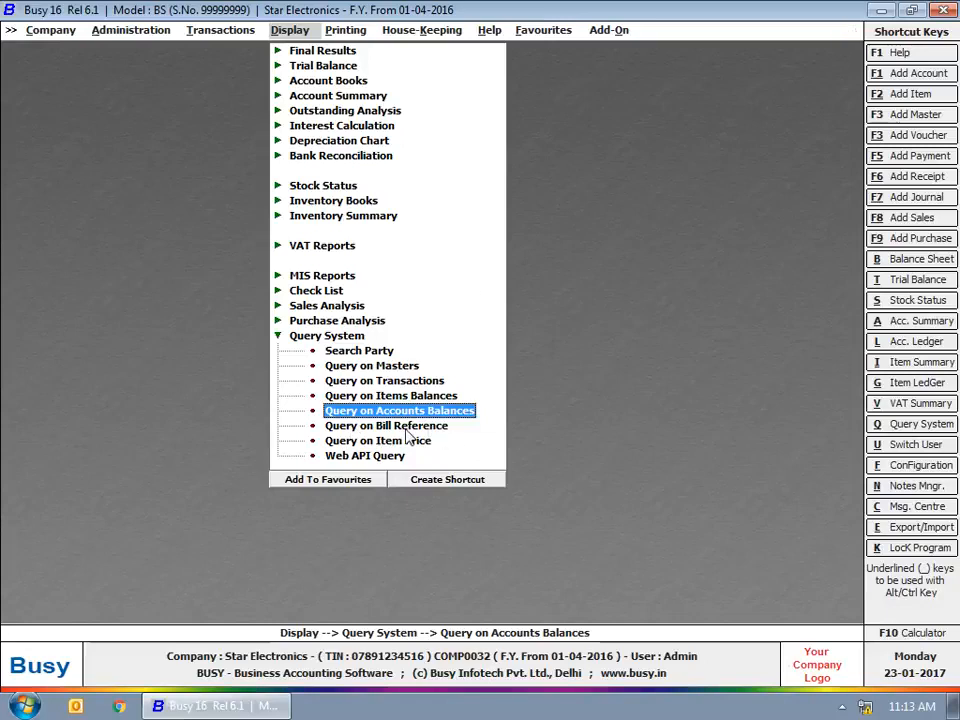
View sale prices for Whirlpool Refrigerator and Whirpool Washing Machine in Query on Item Price, then quit.
key(Down)
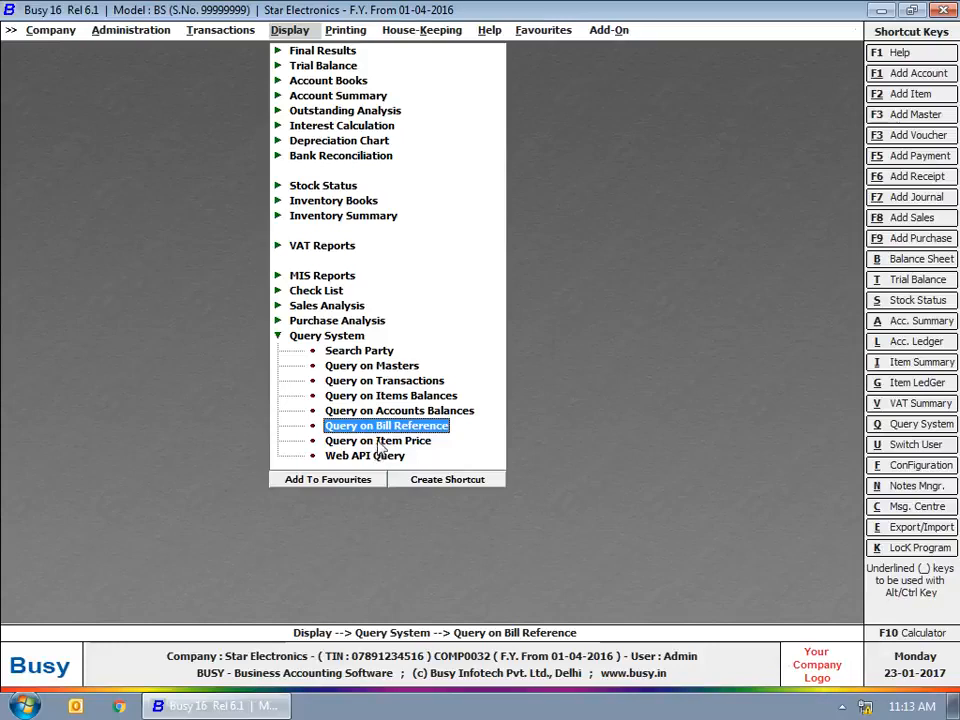
click(379, 442)
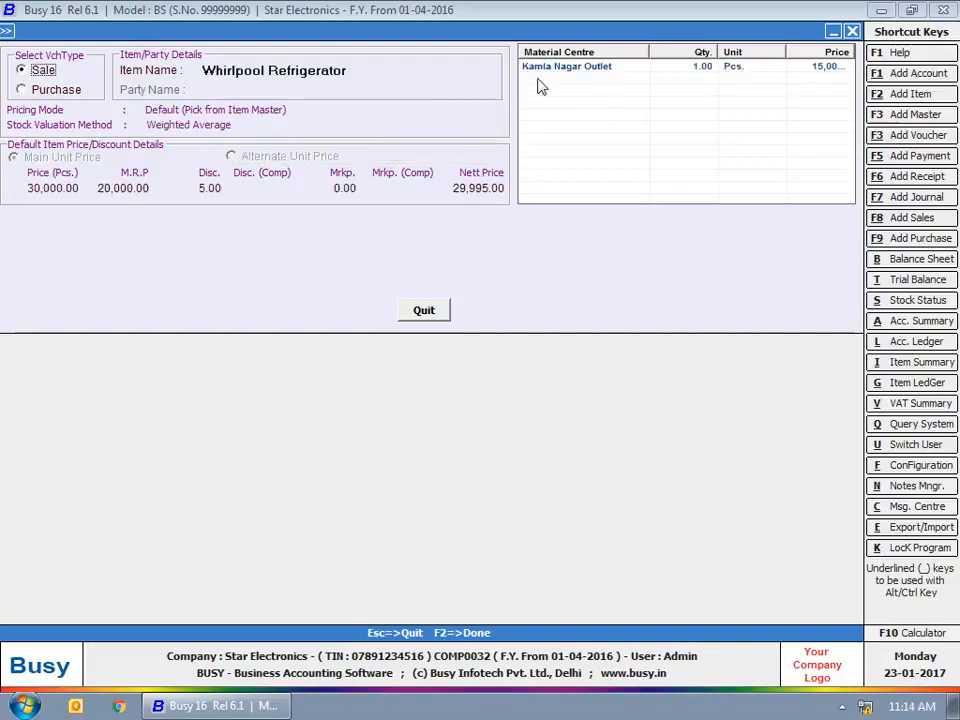
click(604, 70)
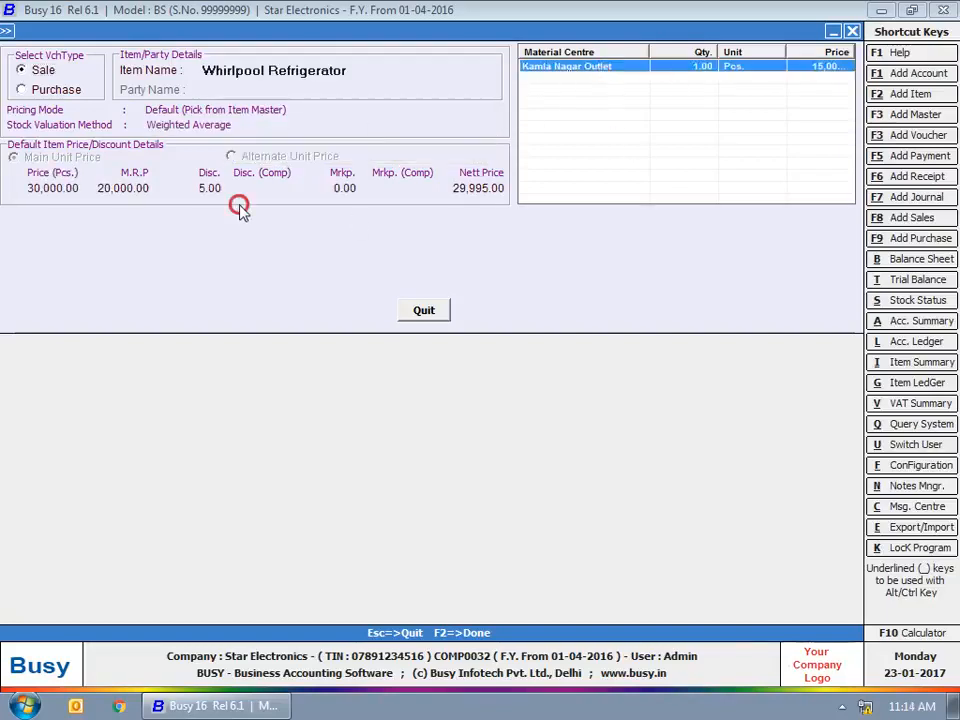
click(310, 68)
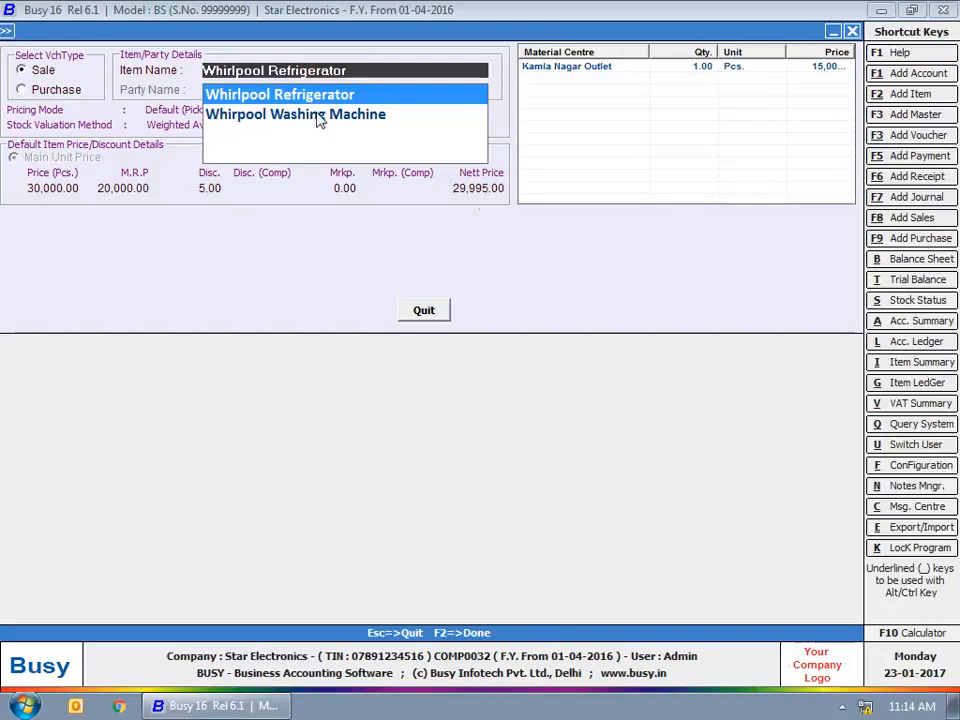
click(317, 114)
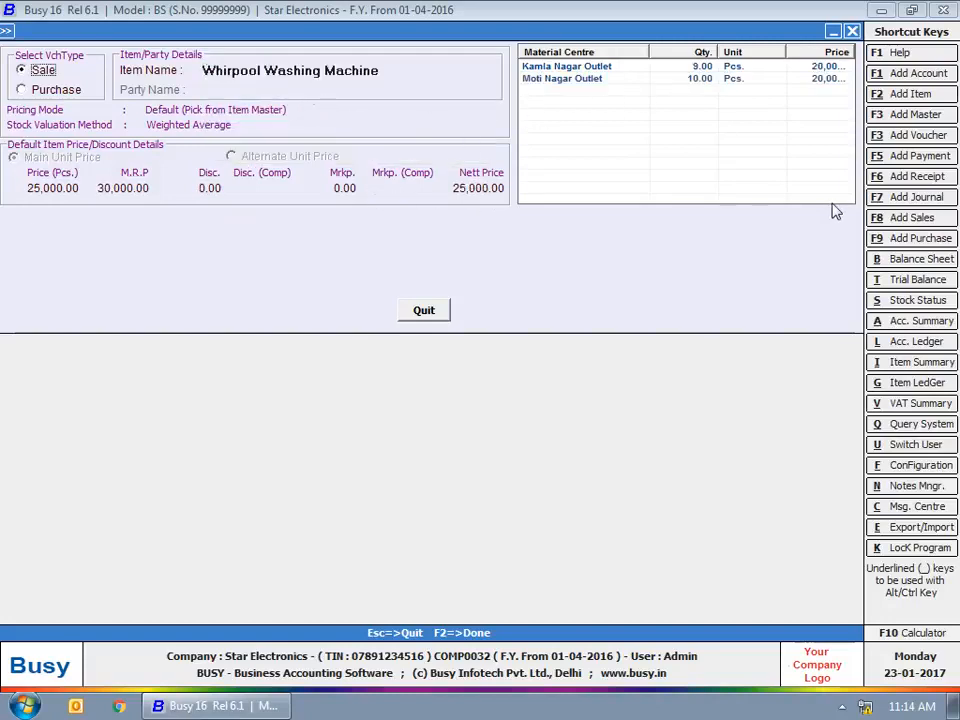
click(425, 315)
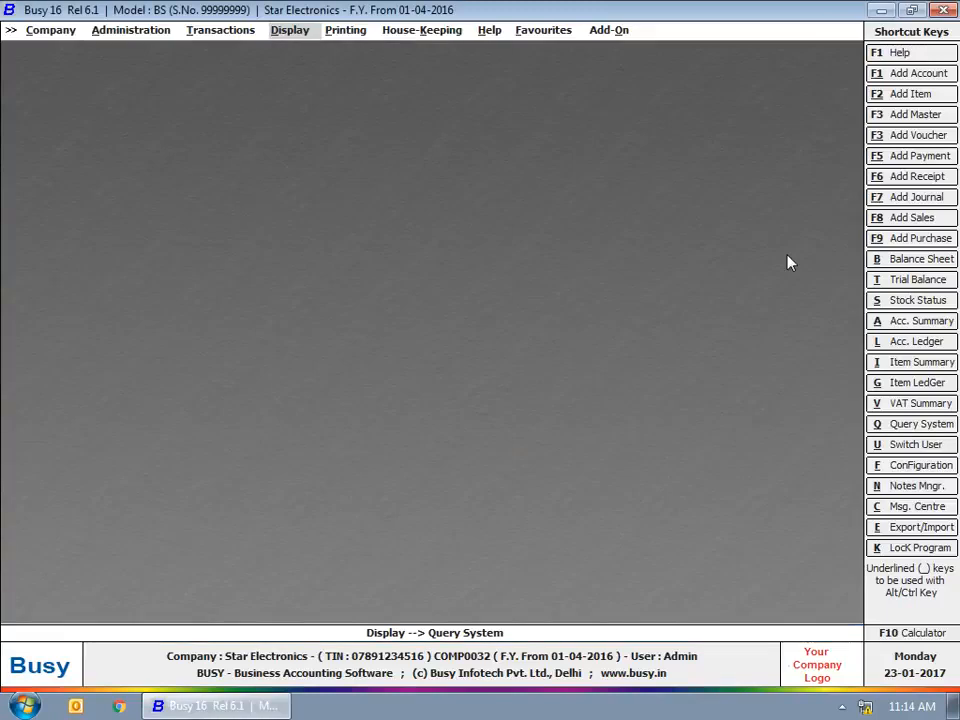